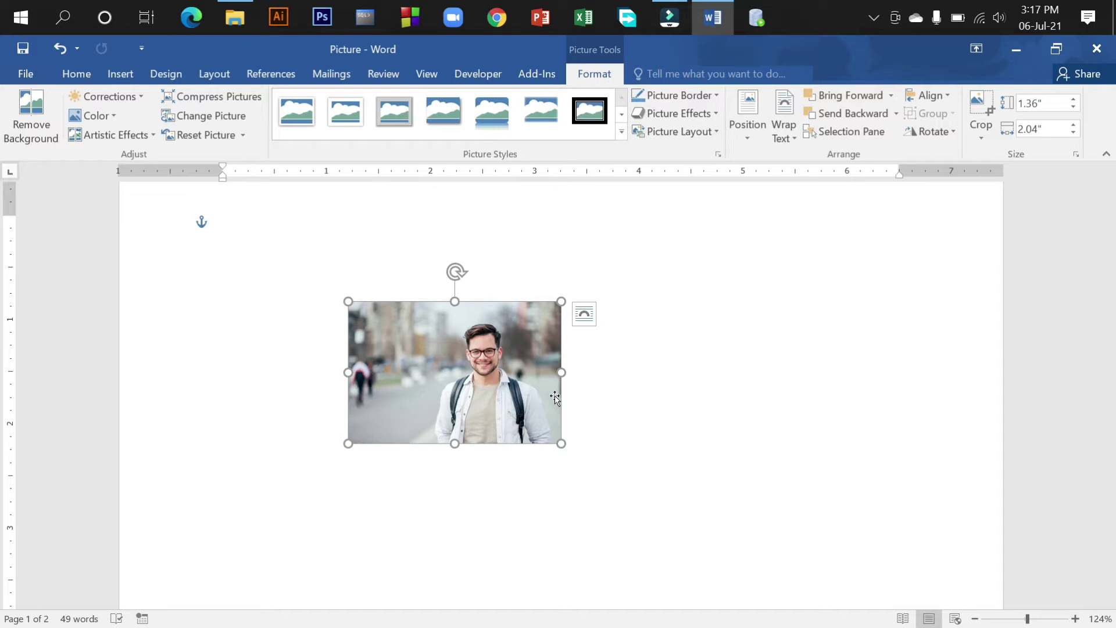
Step: Zoom the document to about 214% so the glasses-wearing man's photo fills the view
scroll(666, 456, "up", 8, "ctrl")
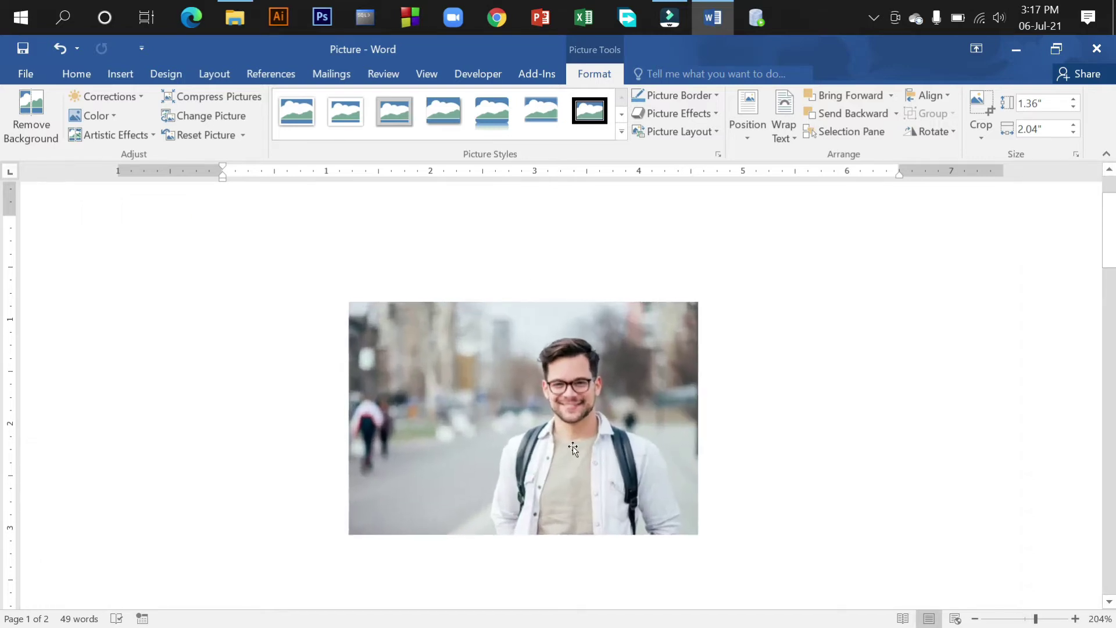
scroll(573, 445, "up", 1, "ctrl")
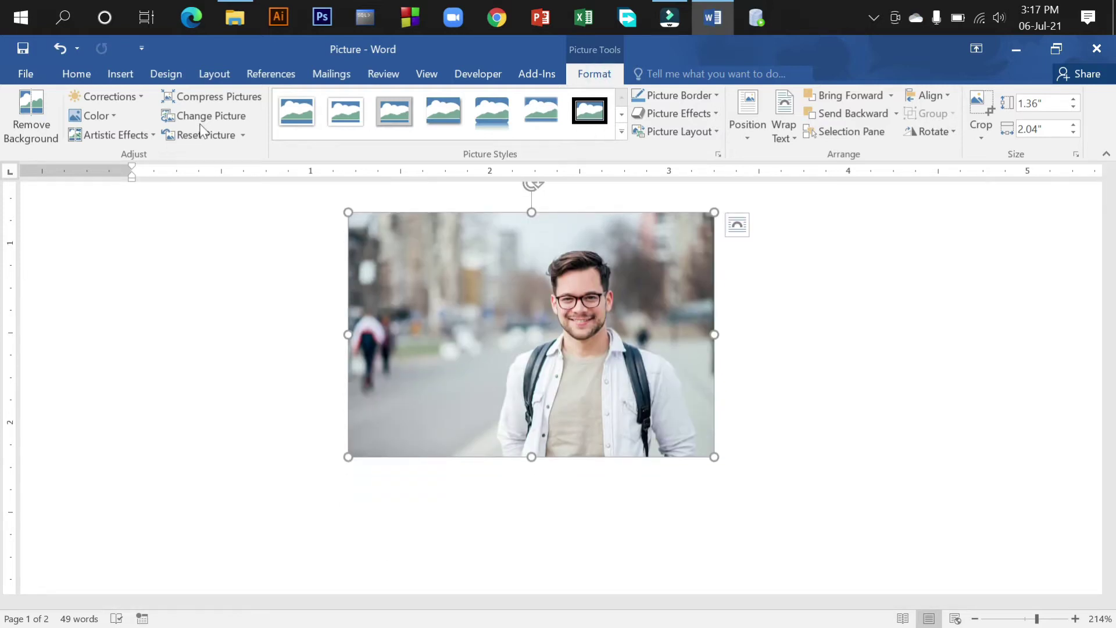
Step: Run Remove Background on the photo and pull the marquee's right and bottom edges outward
left_click(35, 104)
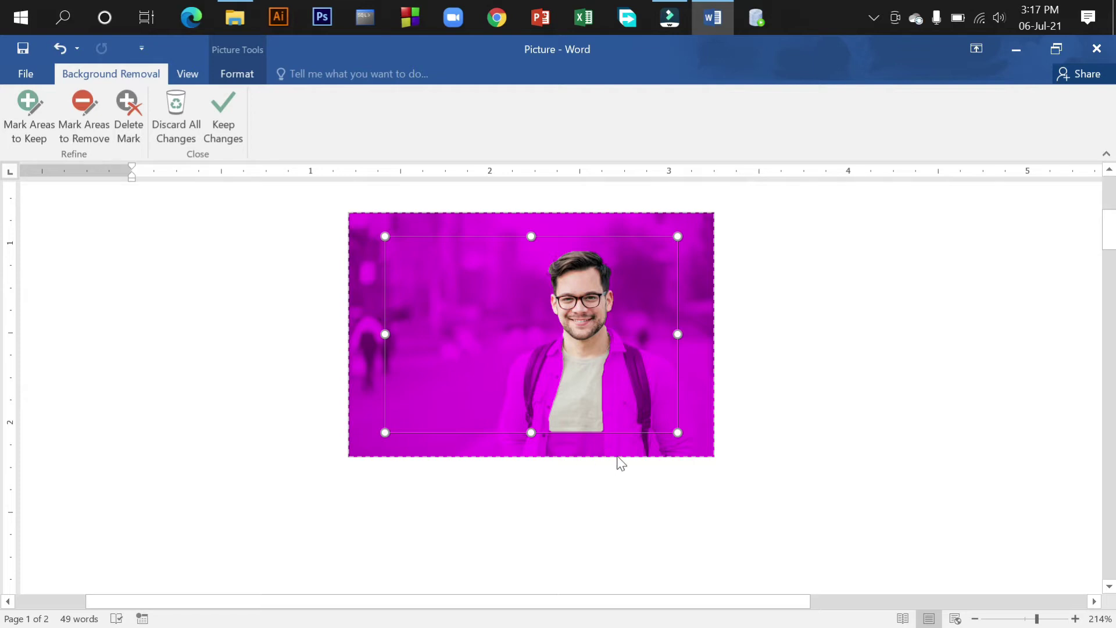
scroll(617, 461, "up", 2, "ctrl")
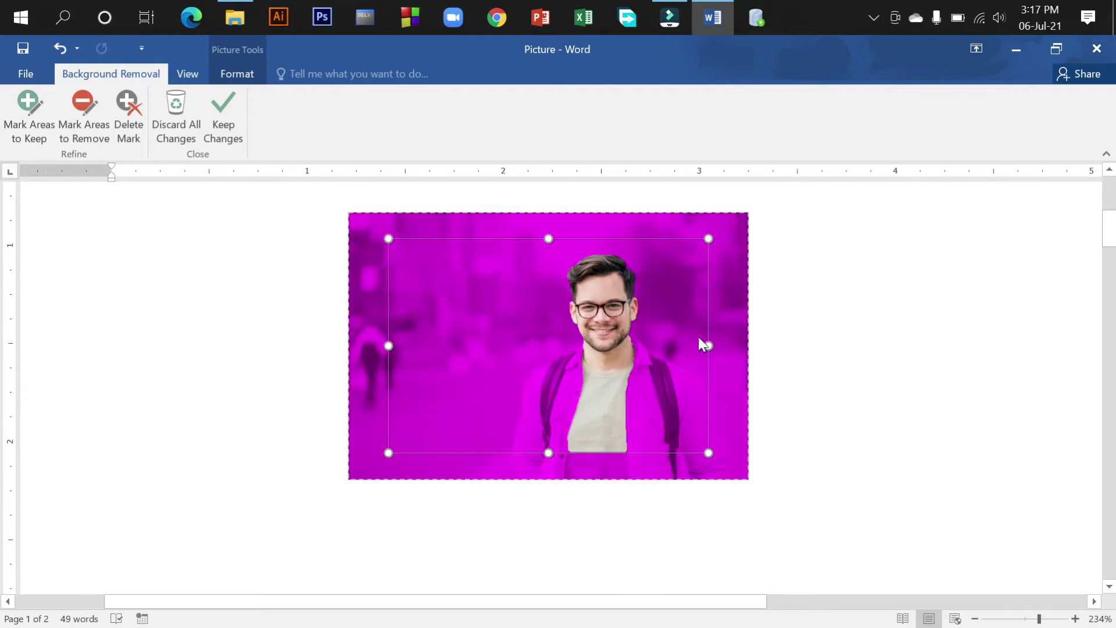
left_click_drag(708, 345, 733, 350)
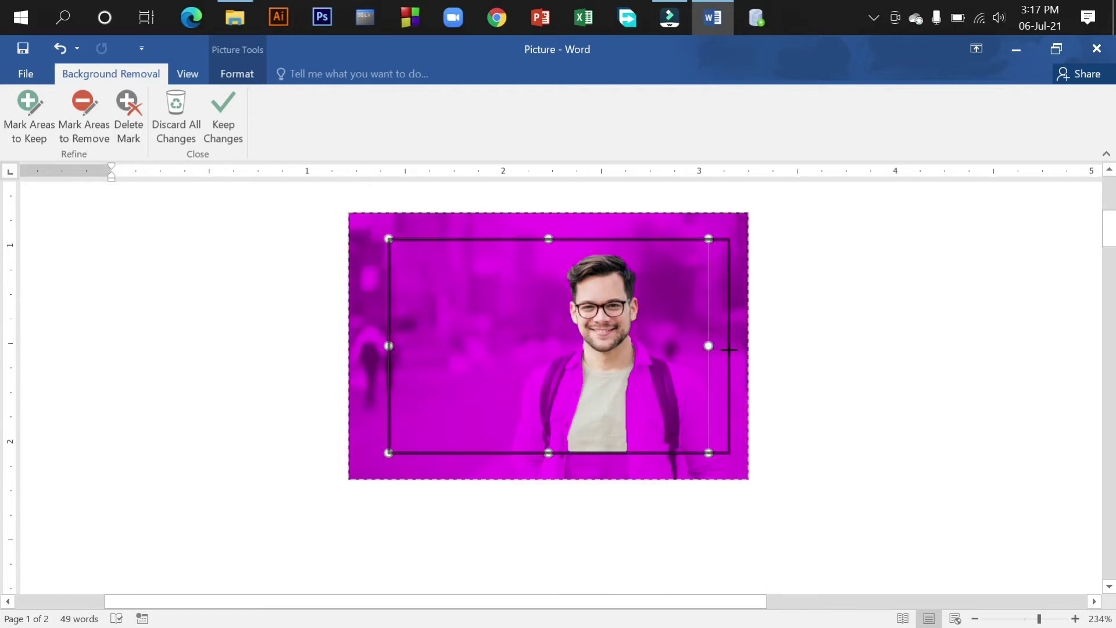
left_click_drag(560, 452, 561, 479)
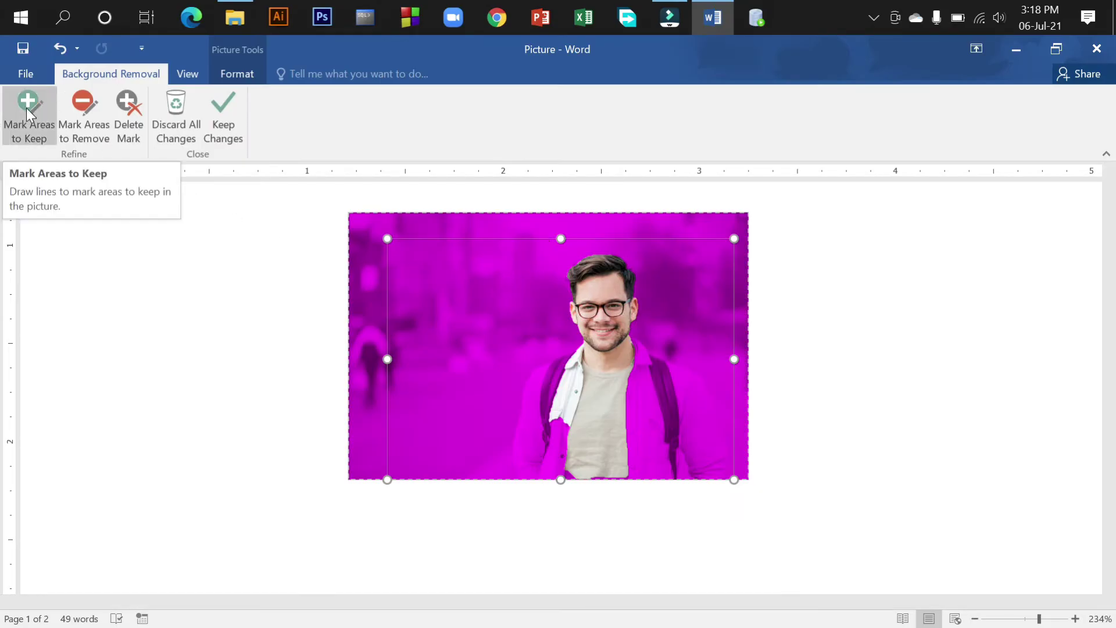
Step: Switch to Mark Areas to Keep and draw a first keep stroke across the lower shirt
left_click(27, 112)
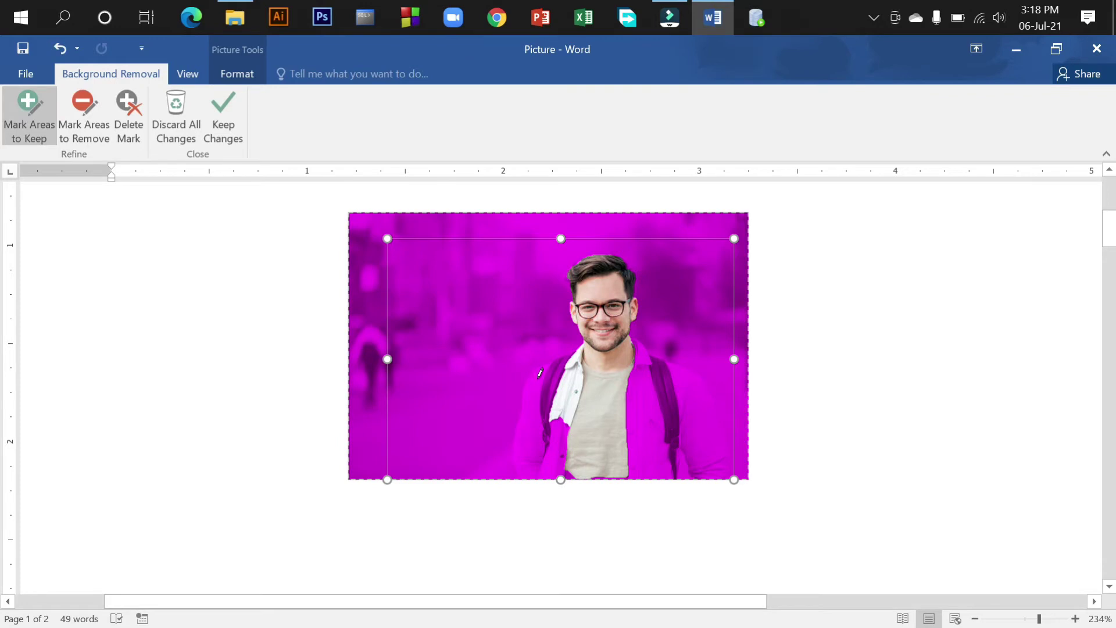
scroll(540, 372, "up", 10, "ctrl")
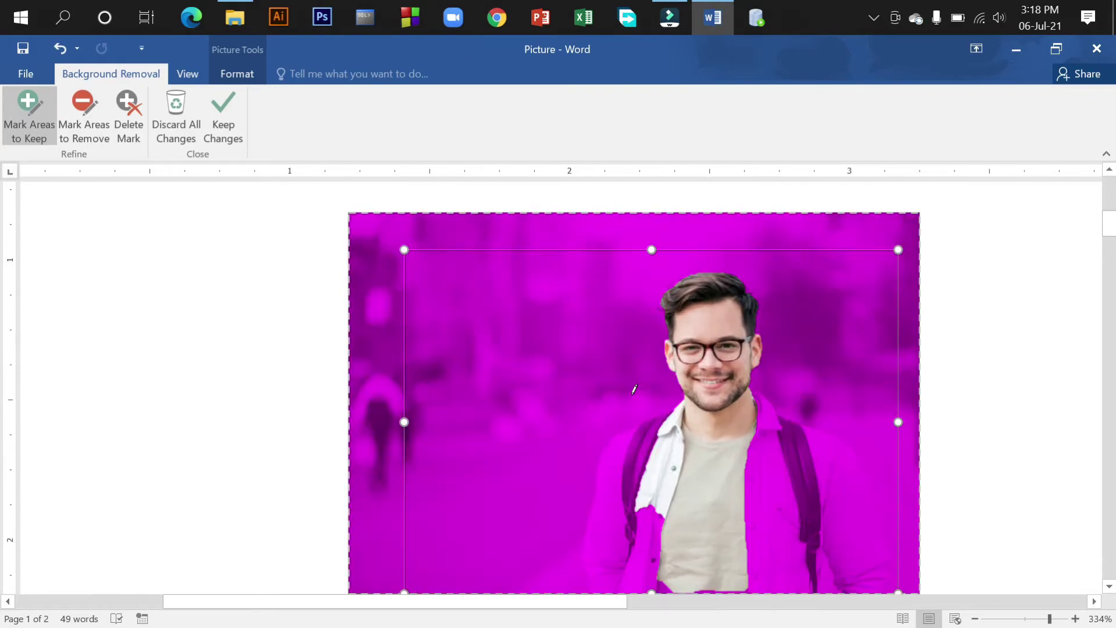
scroll(634, 392, "down", 5)
scroll(634, 393, "up", 3, "ctrl")
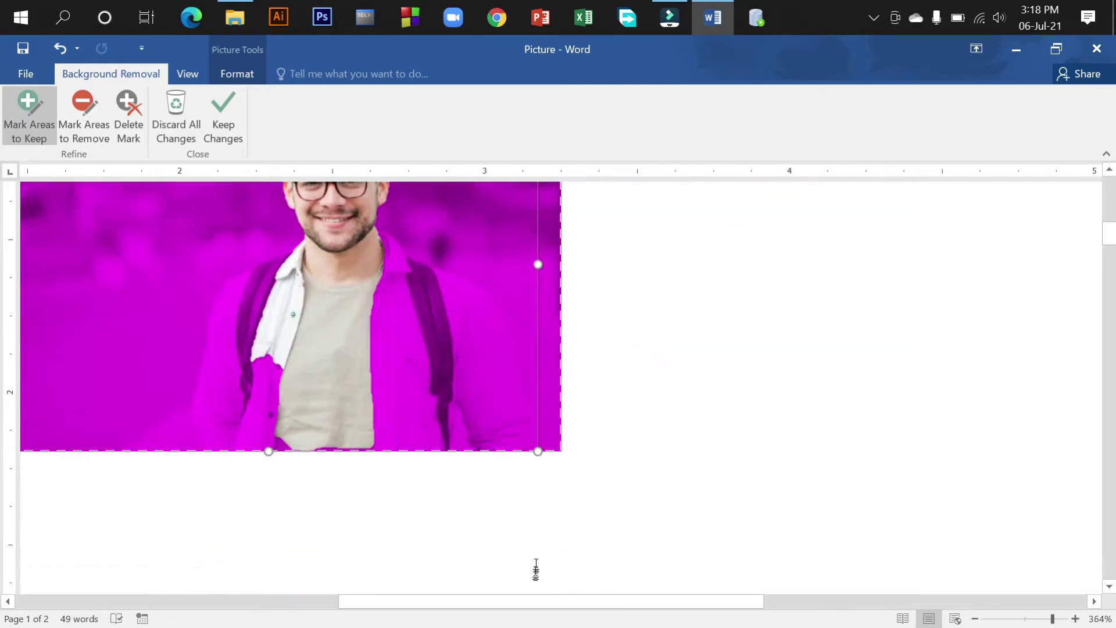
left_click_drag(537, 600, 466, 600)
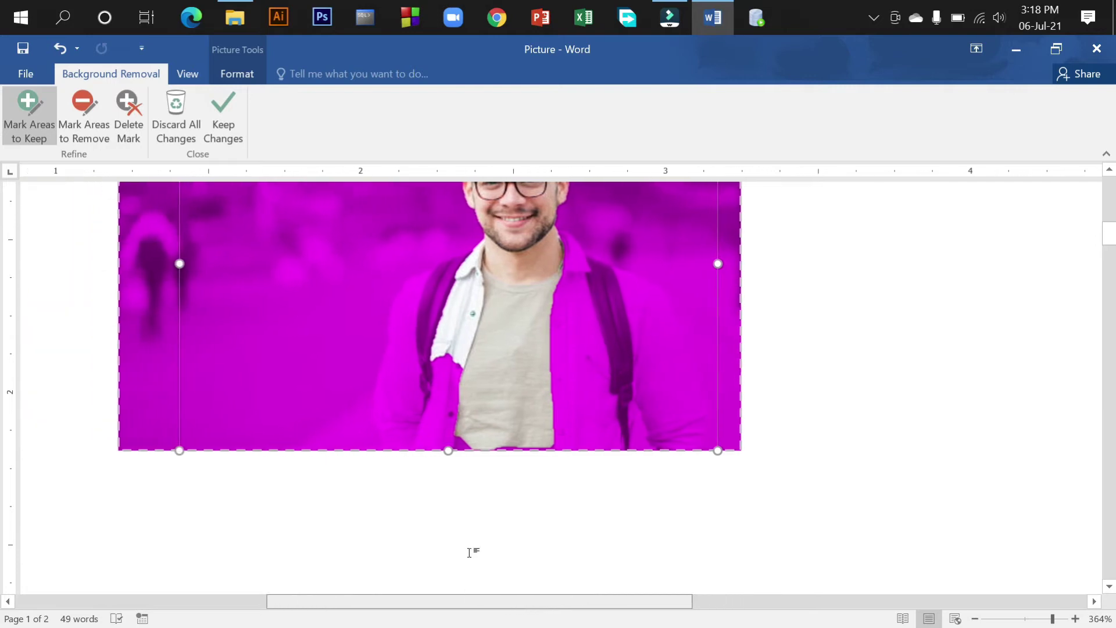
scroll(470, 523, "up", 5)
scroll(465, 407, "down", 3)
scroll(442, 262, "down", 2)
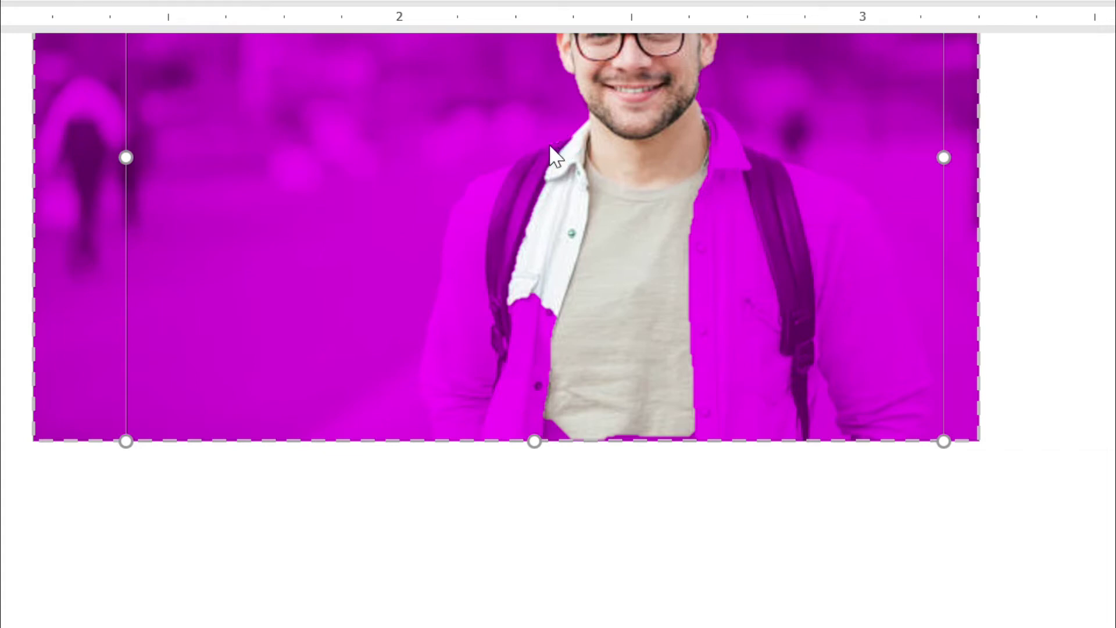
Step: Mark the strap near the collar, the left sleeve, the lower left arm and the left strap as kept
left_click_drag(479, 179, 474, 178)
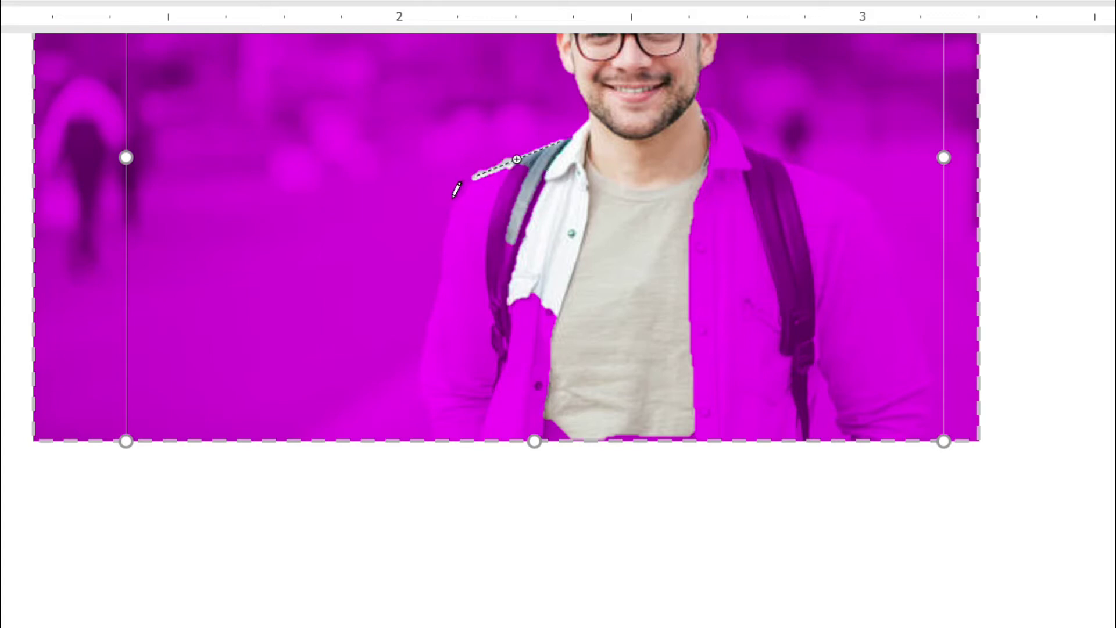
left_click(470, 181)
left_click_drag(441, 247, 440, 259)
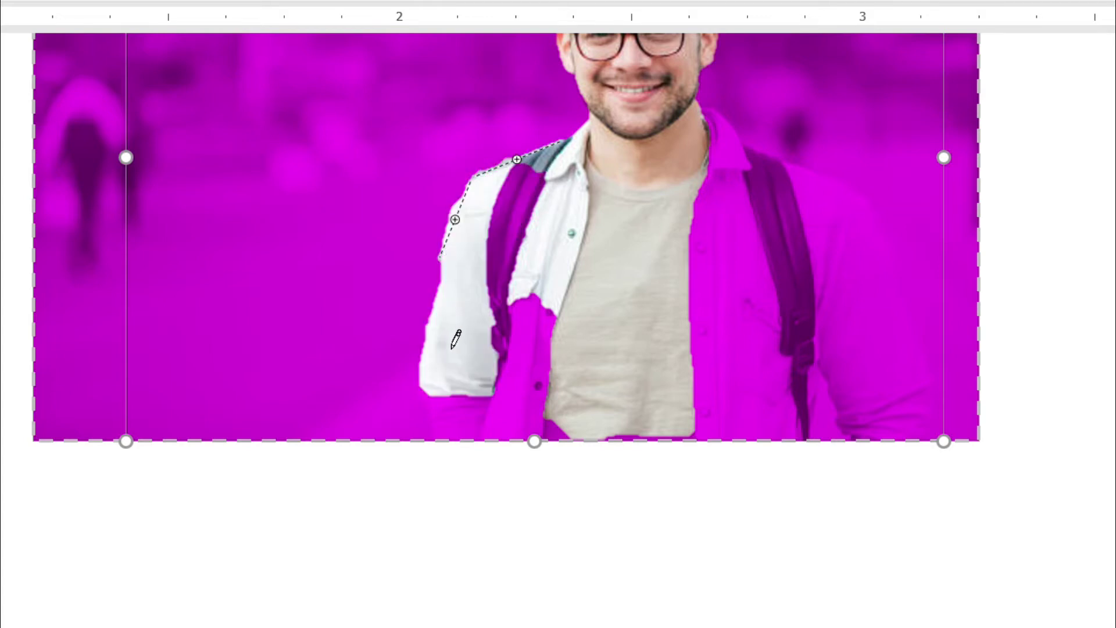
left_click_drag(430, 388, 448, 436)
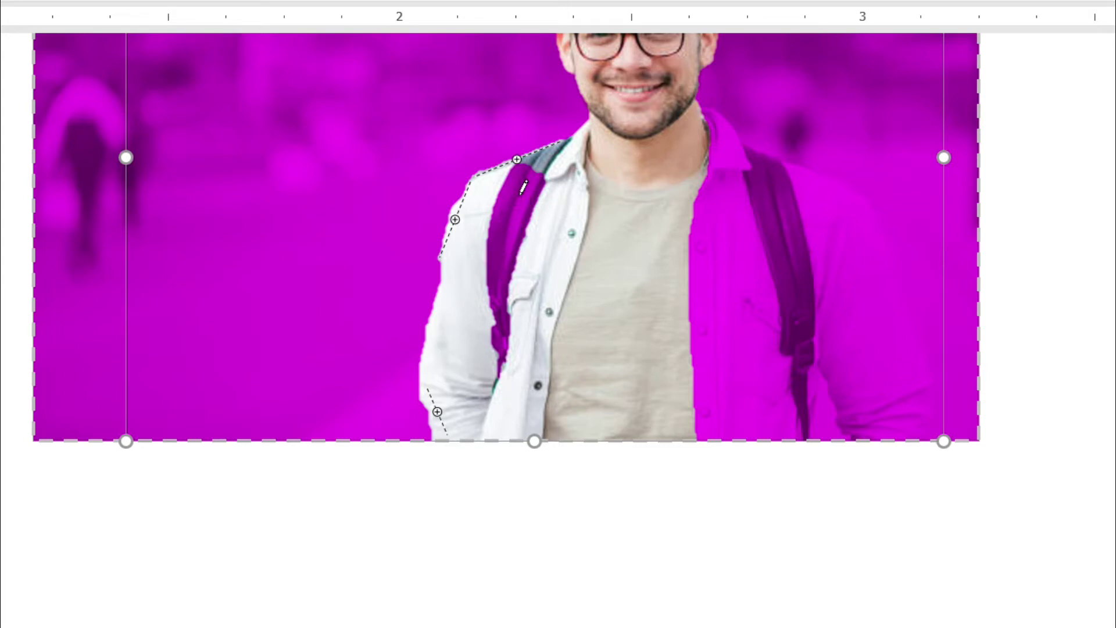
left_click_drag(530, 169, 506, 294)
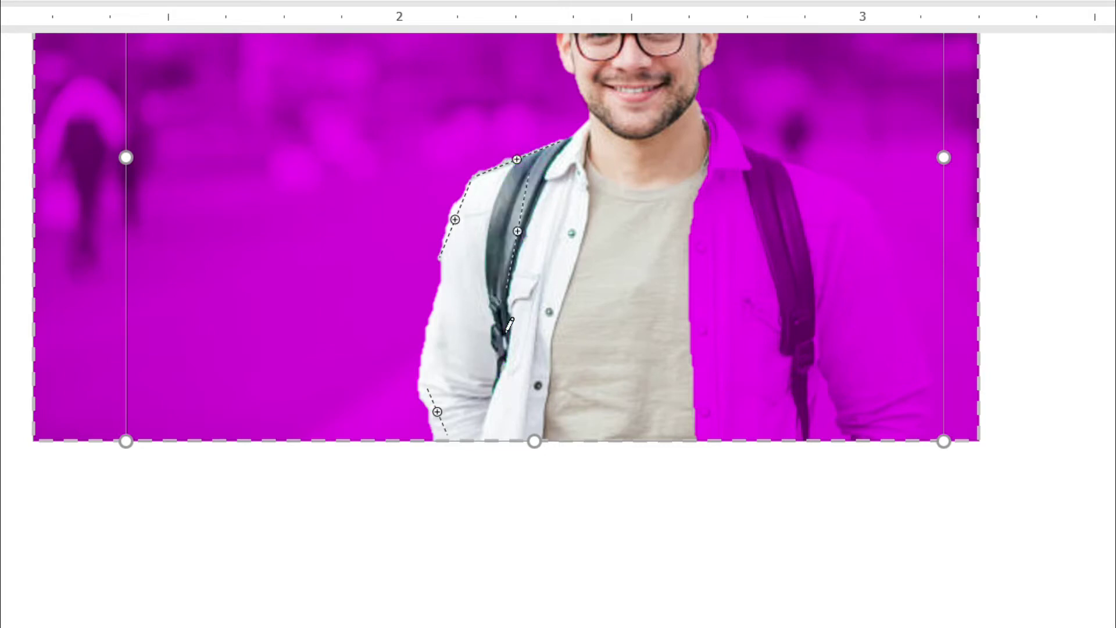
scroll(536, 338, "up", 2)
scroll(536, 339, "up", 5)
scroll(717, 345, "down", 4)
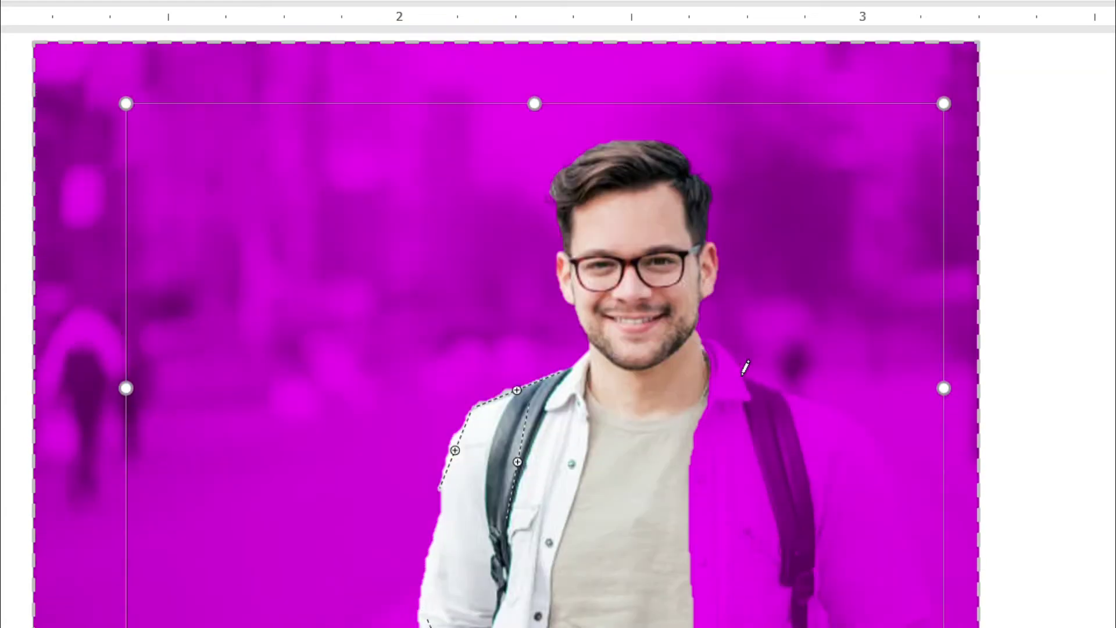
Step: Mark the right collar, right backpack strap, and the right shoulder and arm as kept
left_click_drag(717, 345, 799, 401)
scroll(800, 400, "down", 4)
scroll(810, 324, "up", 4)
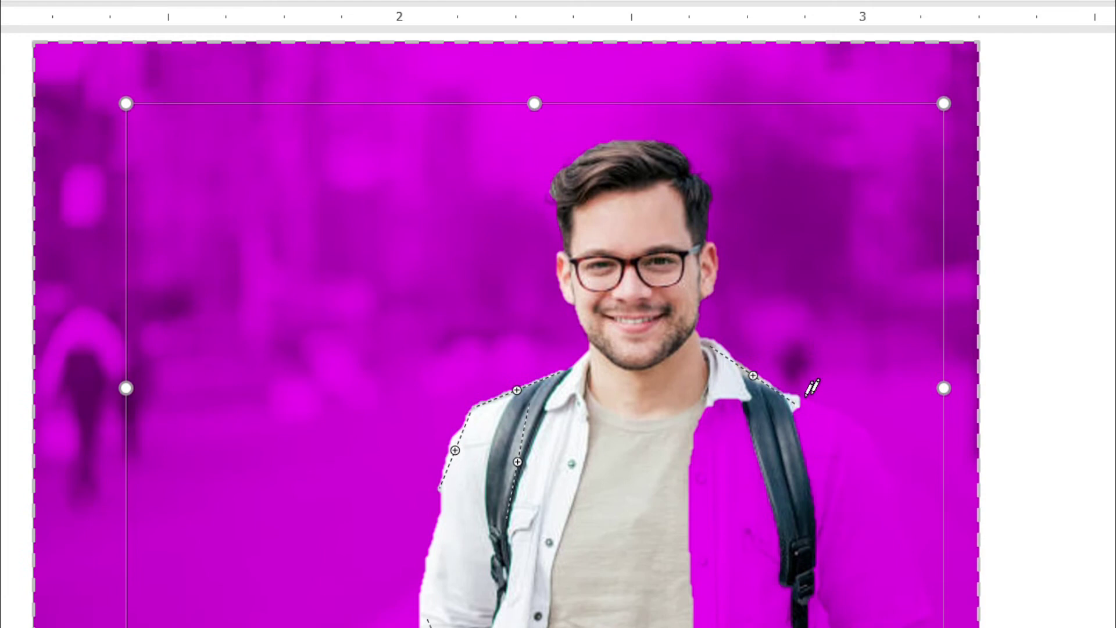
left_click_drag(800, 395, 897, 480)
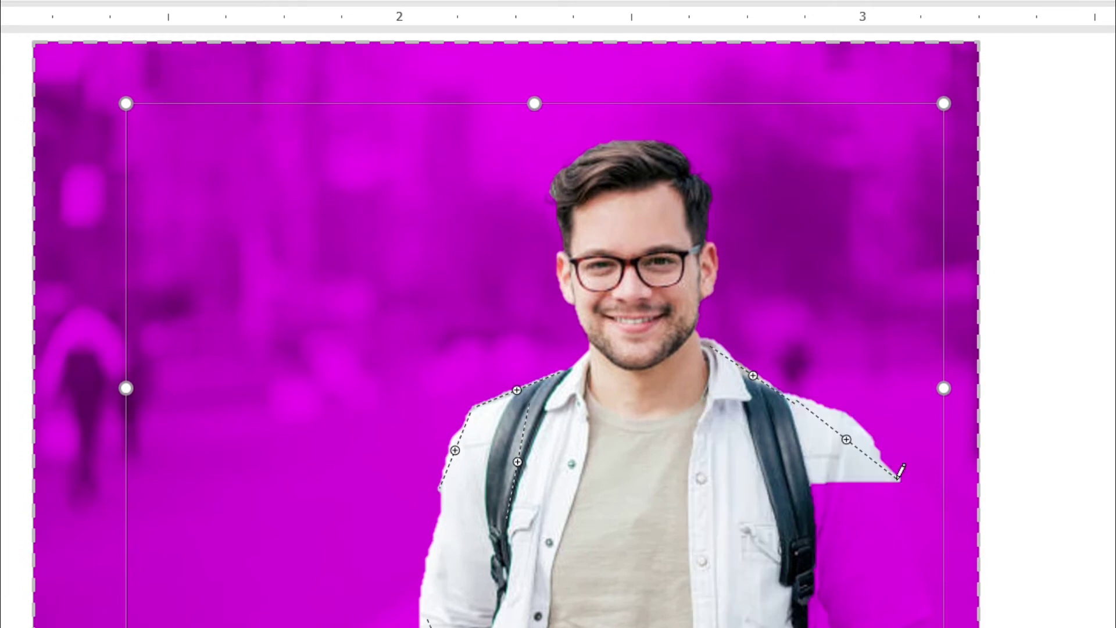
scroll(890, 472, "down", 3)
left_click_drag(890, 253, 942, 440)
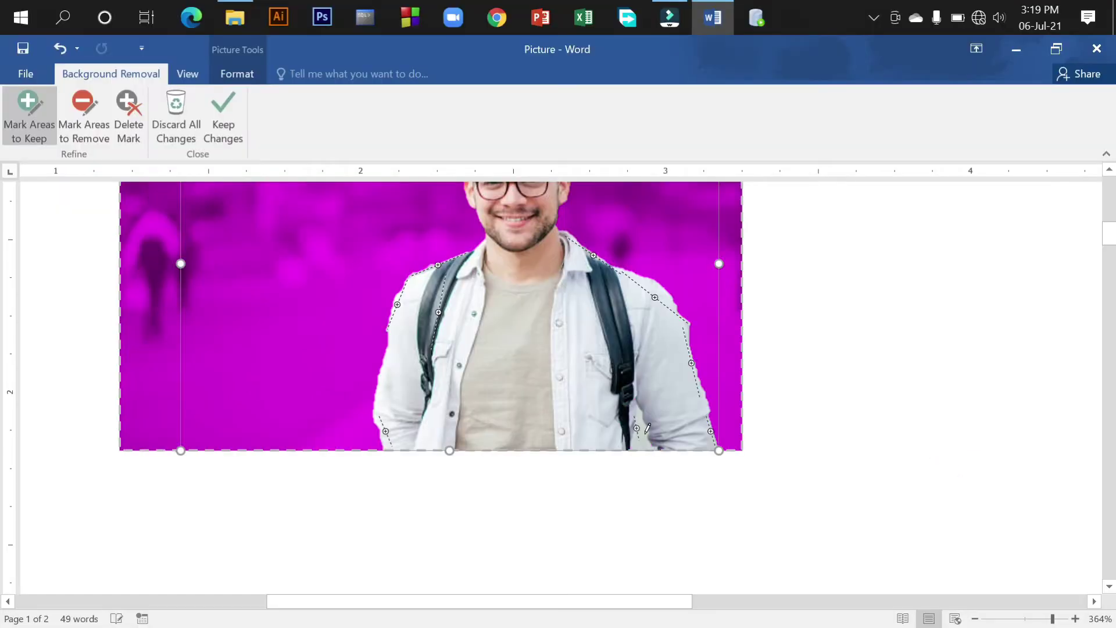
scroll(639, 409, "up", 3)
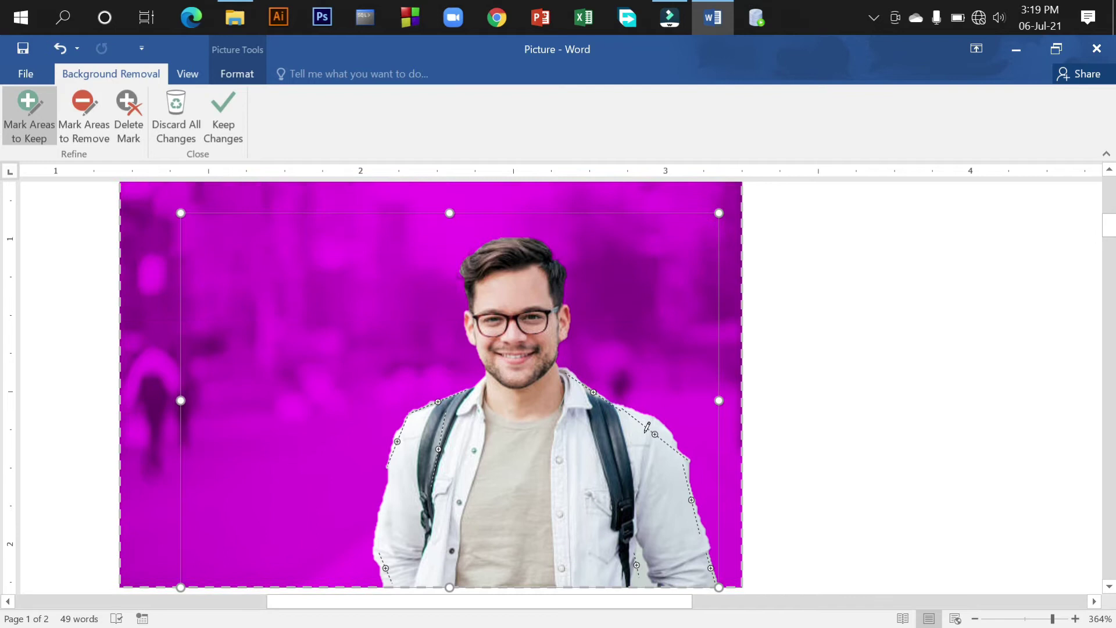
scroll(639, 409, "down", 3)
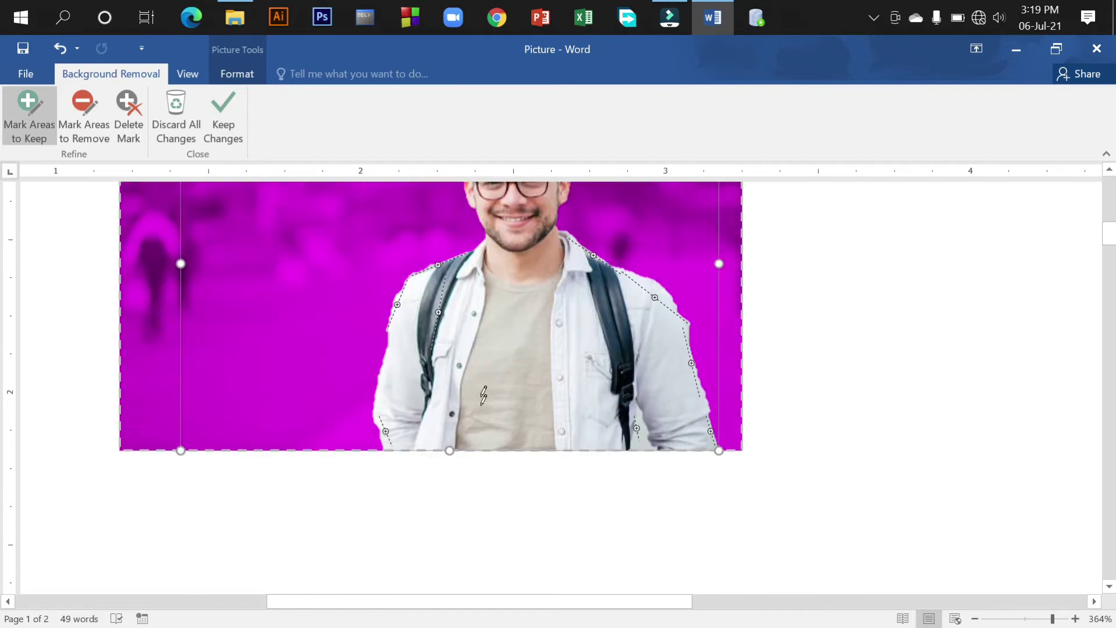
scroll(463, 386, "up", 3)
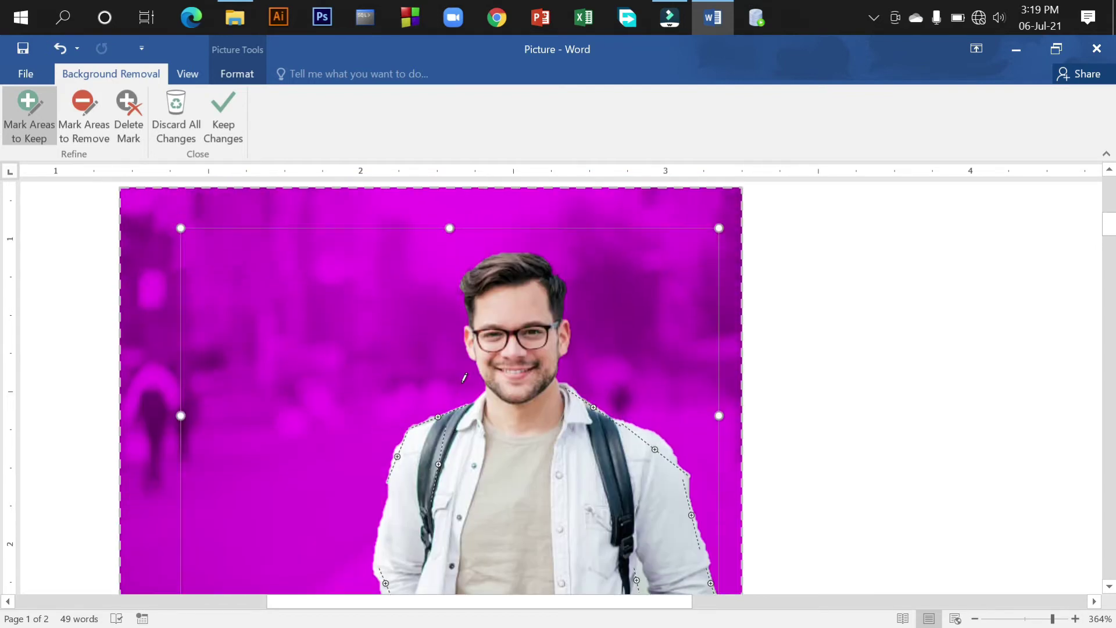
Step: Keep the background removal changes on the first photo
left_click(217, 106)
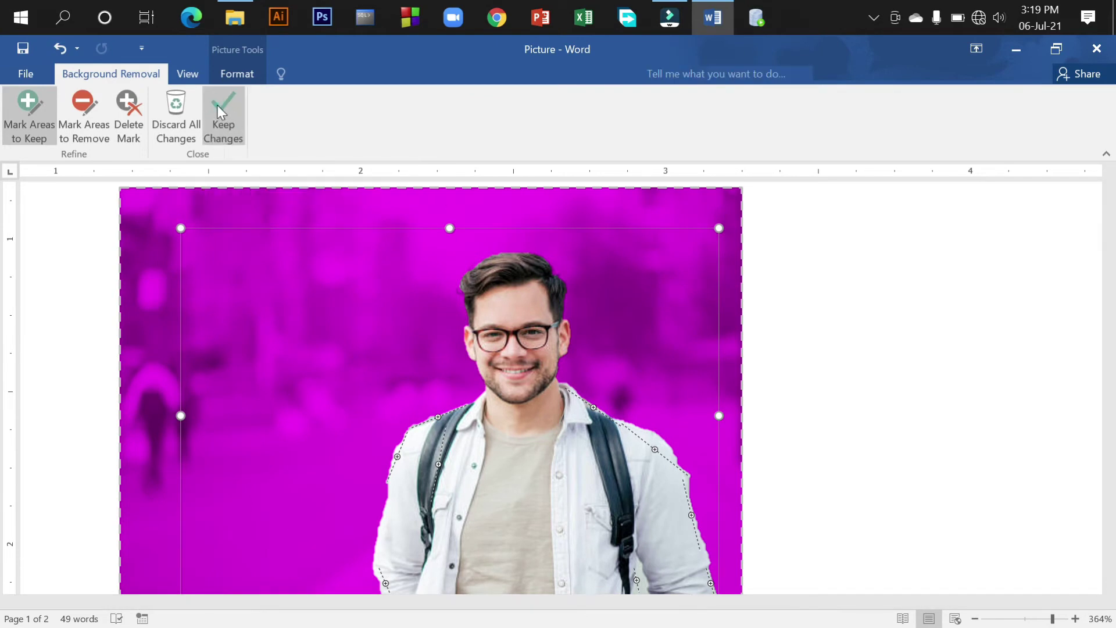
scroll(789, 368, "down", 3)
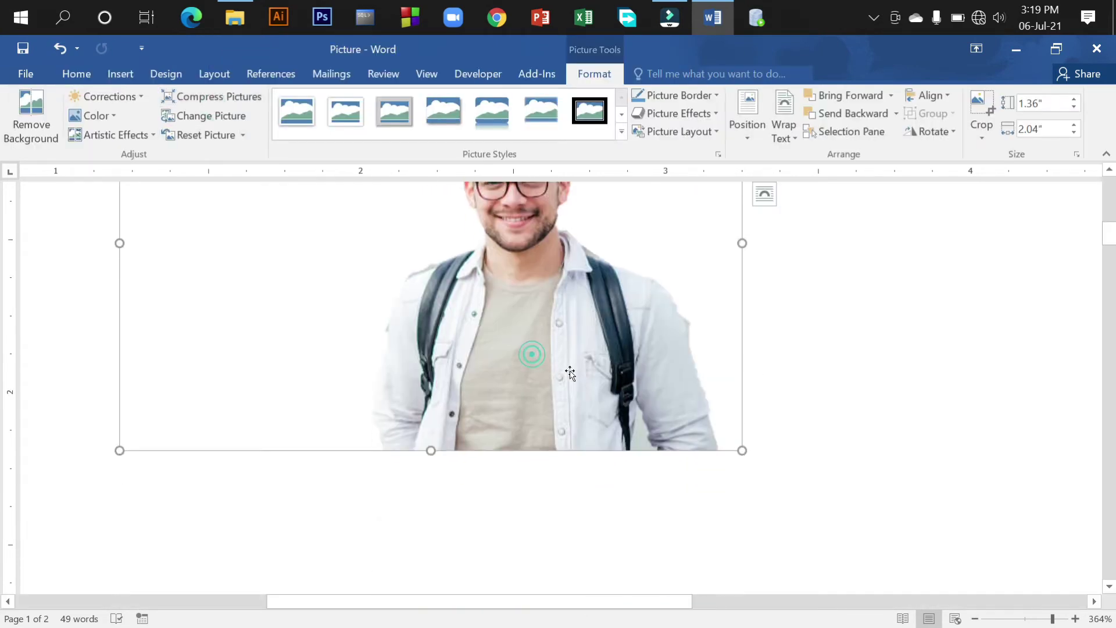
scroll(608, 378, "up", 6)
scroll(612, 381, "down", 2)
scroll(613, 381, "down", 4)
scroll(612, 379, "up", 3)
scroll(715, 410, "down", 6, "ctrl")
Step: Centre the picture with Ctrl+E, then drag it lower and slightly right on the page
key("ctrl+e")
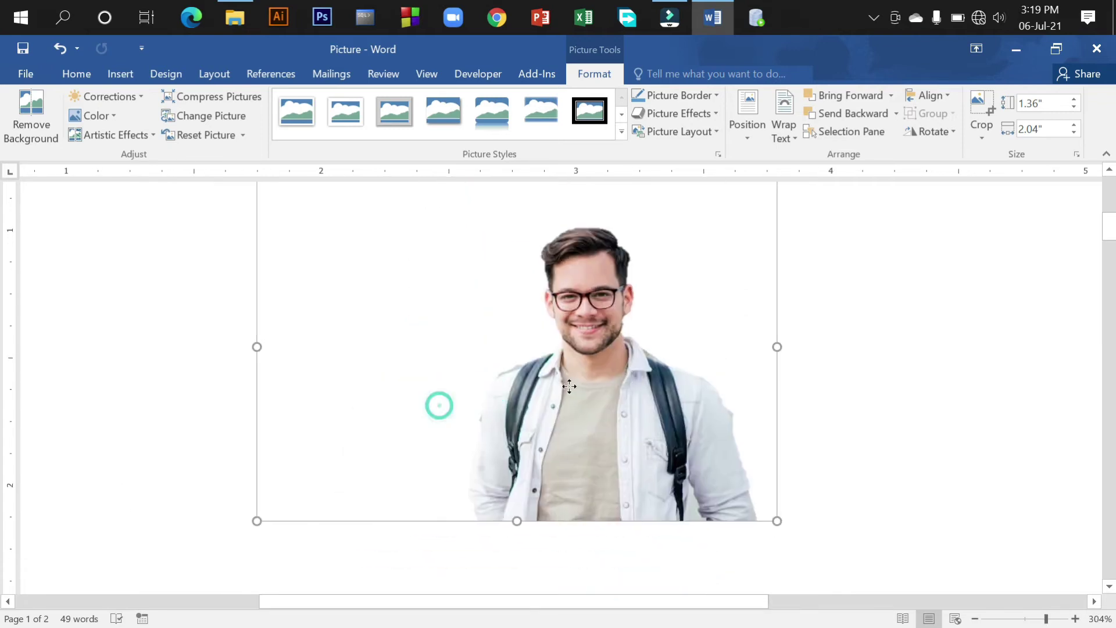
key("Return")
scroll(628, 473, "down", 3)
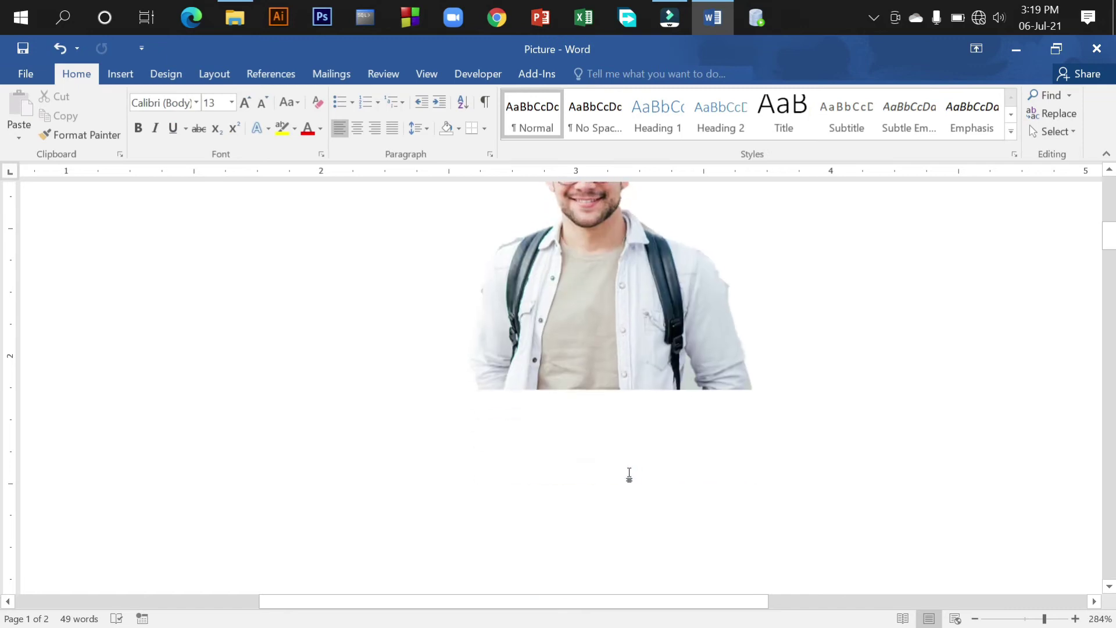
scroll(639, 441, "up", 5)
scroll(639, 430, "down", 6, "ctrl")
scroll(628, 453, "down", 5)
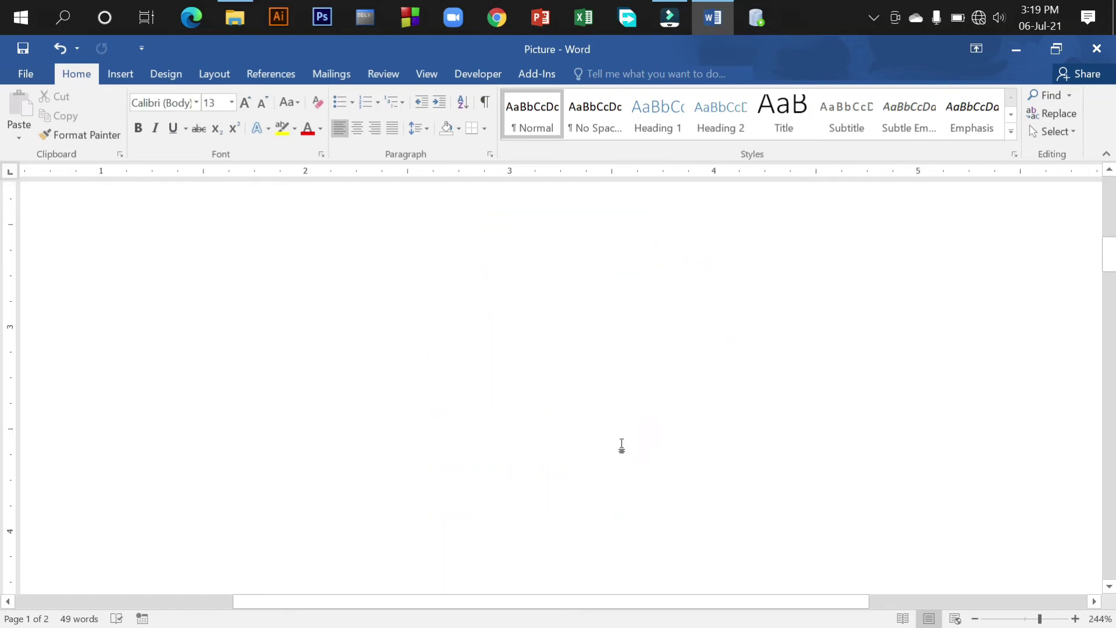
scroll(620, 446, "up", 3)
scroll(548, 430, "up", 1)
left_click(543, 400)
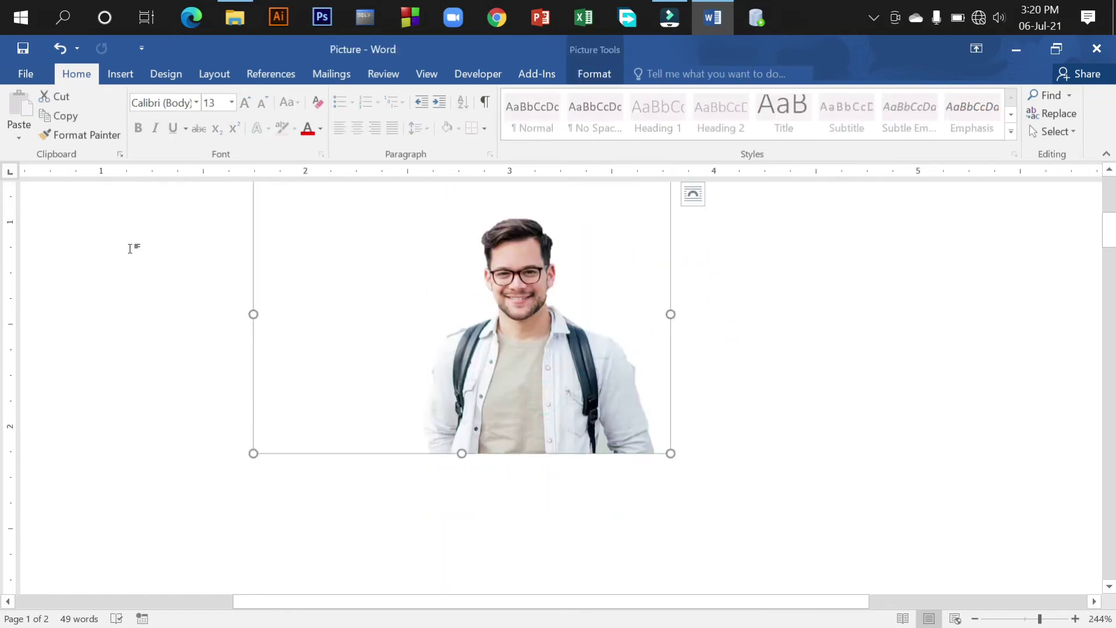
left_click_drag(479, 340, 531, 459)
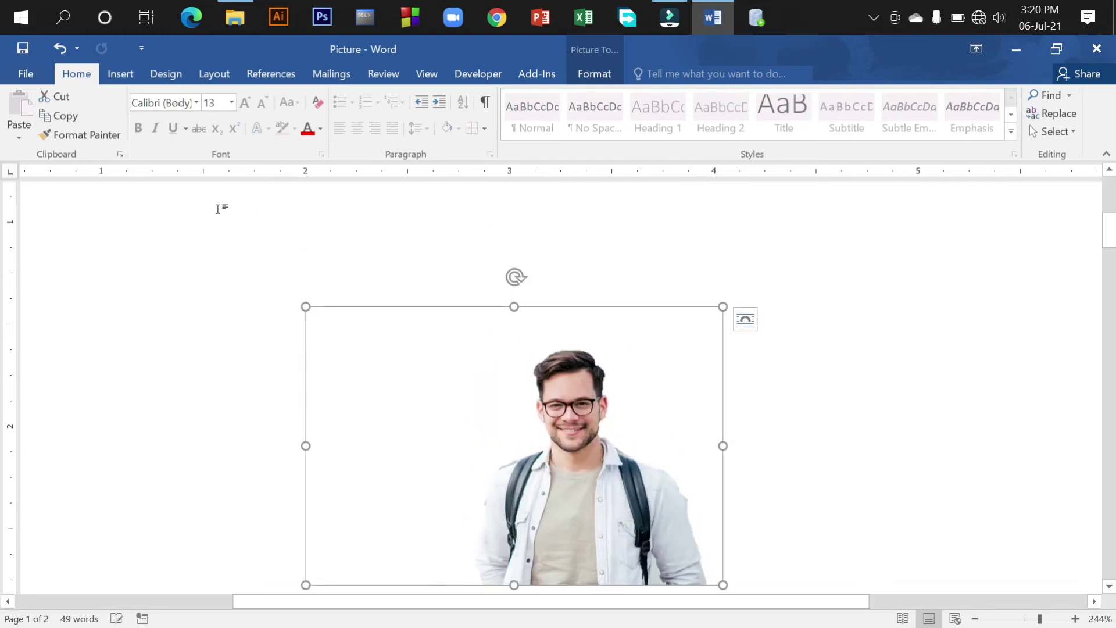
Step: Insert the second stock photo, the man in the brown sweater, into the document
left_click(120, 74)
left_click(144, 125)
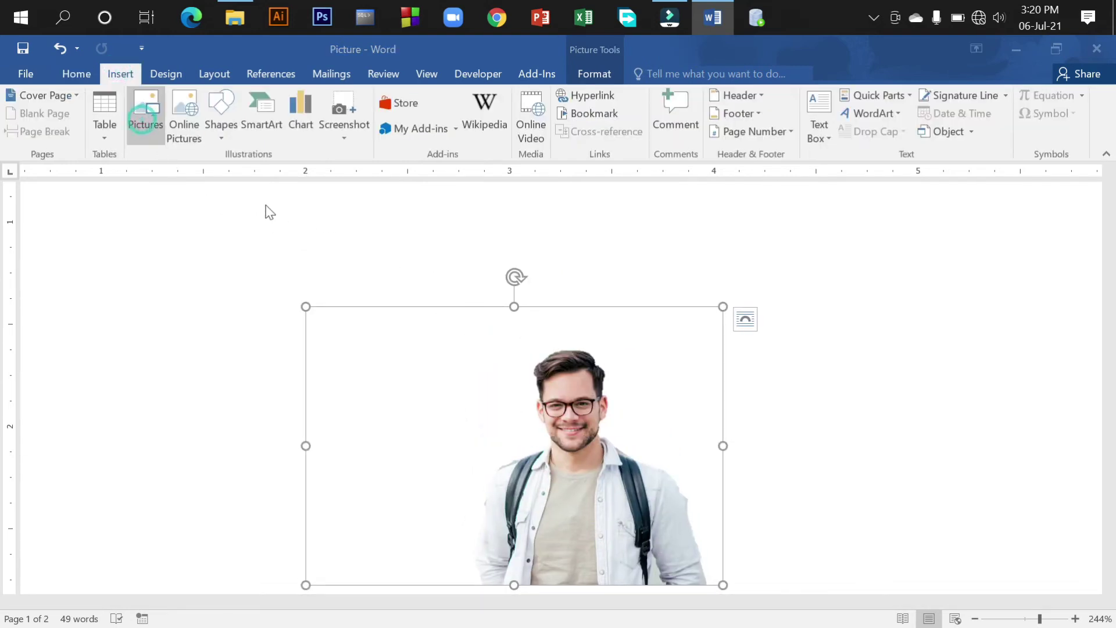
left_click(284, 223)
left_click(403, 426)
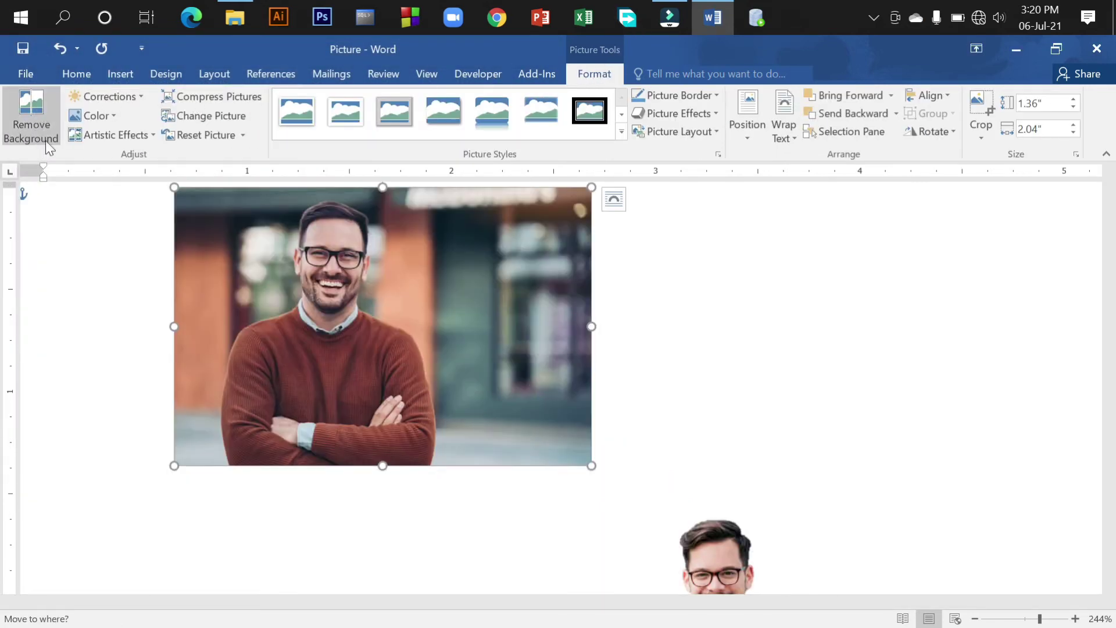
Step: Start Remove Background on the new photo and extend the keep area to its bottom edge
left_click(29, 119)
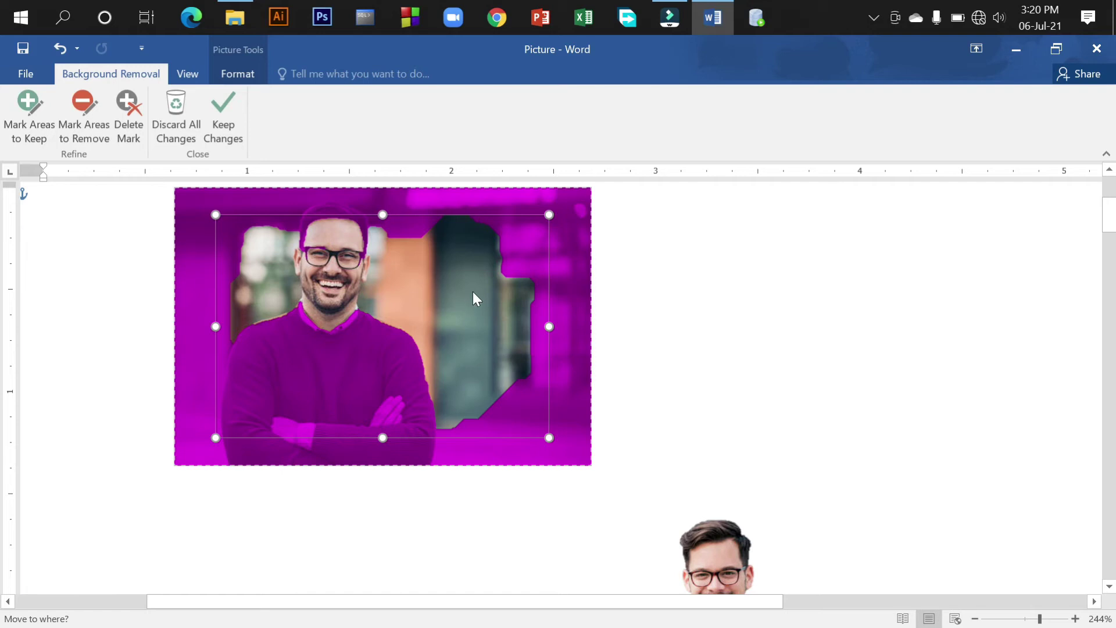
scroll(481, 299, "up", 3, "ctrl")
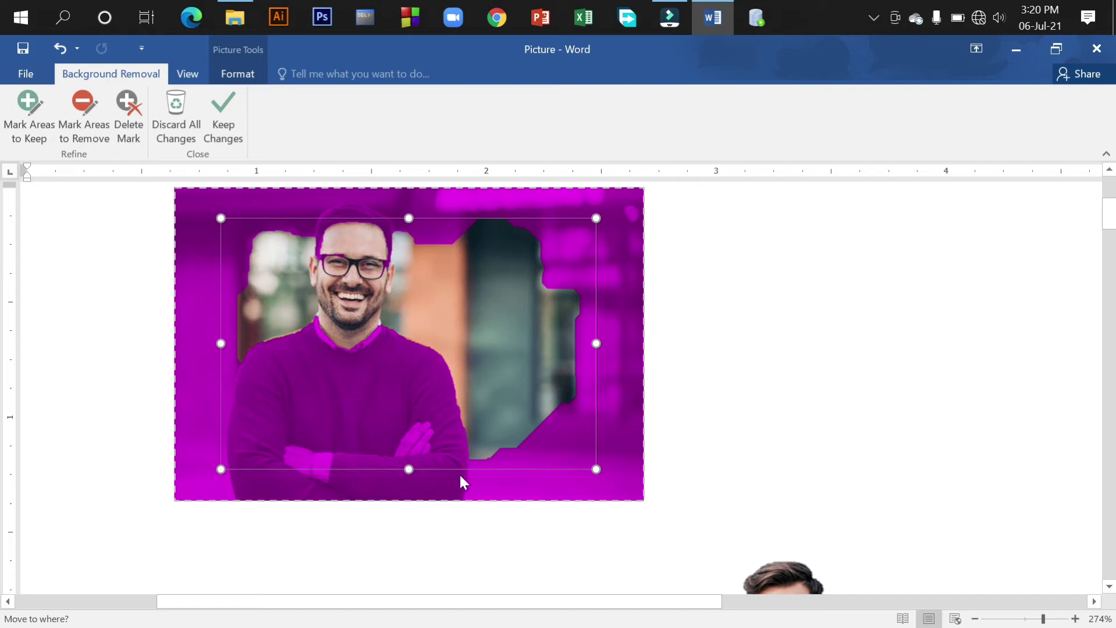
left_click_drag(408, 468, 409, 500)
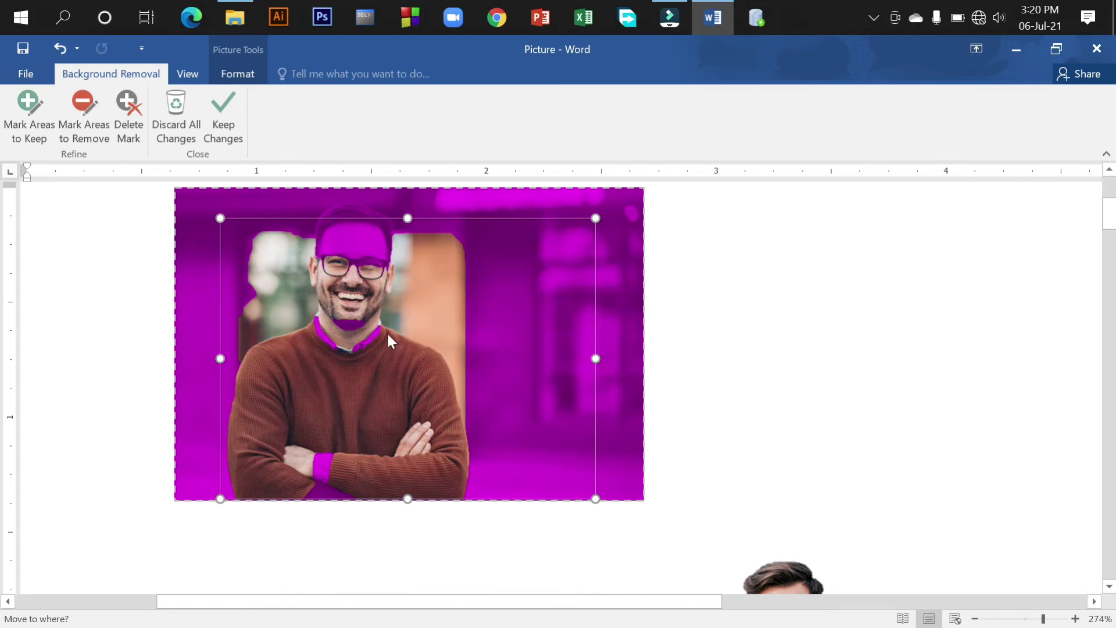
Step: Drag the marquee's top edge upward until the man's head is inside the keep area
left_click_drag(412, 218, 406, 197)
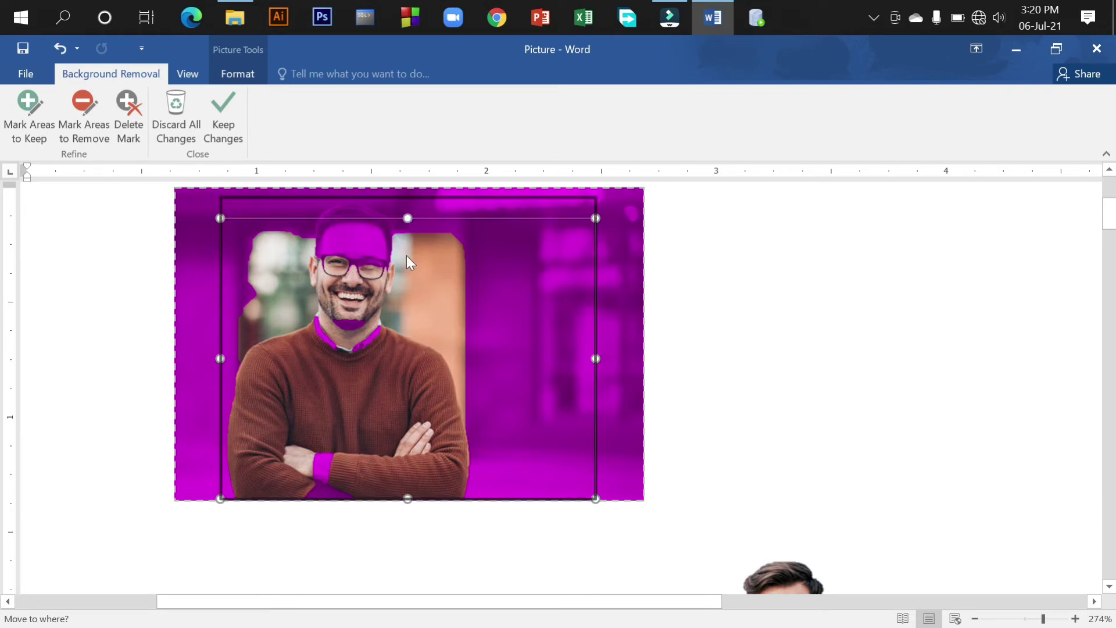
left_click_drag(407, 256, 401, 273)
scroll(375, 278, "up", 2, "ctrl")
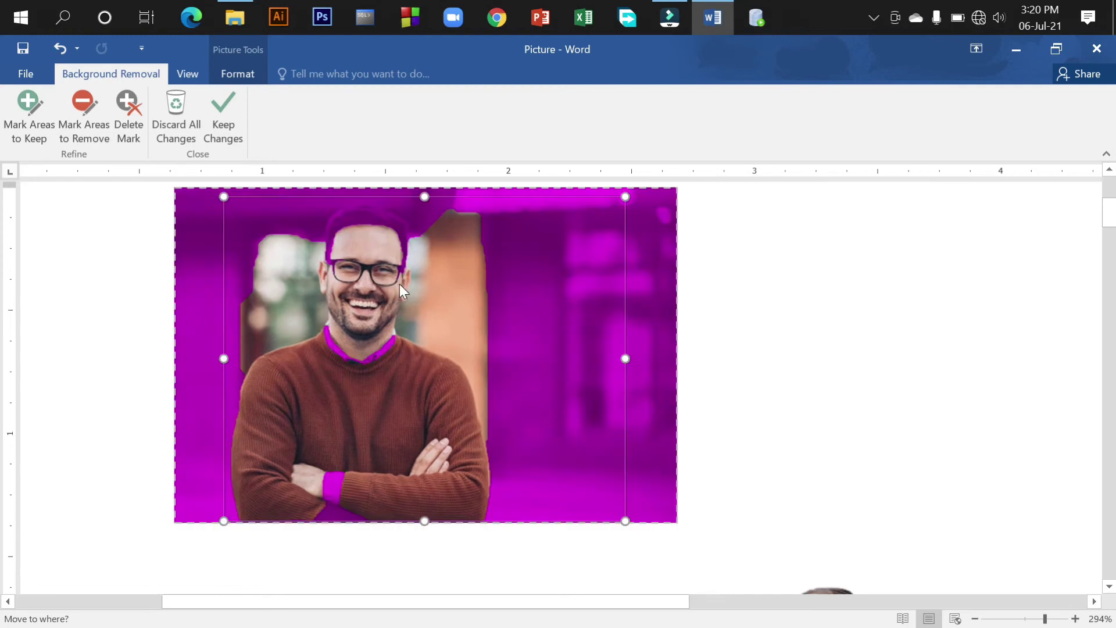
scroll(399, 284, "up", 1, "ctrl")
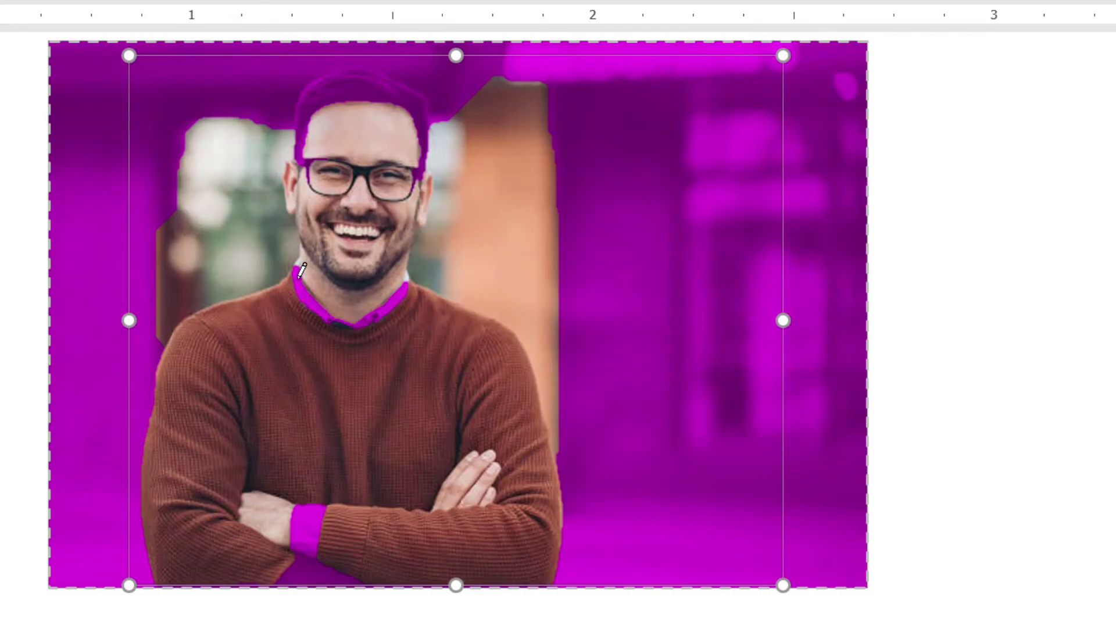
Step: Mark the brown-sweater man's shirt collar and shirt cuff as areas to keep
left_click_drag(290, 274, 318, 315)
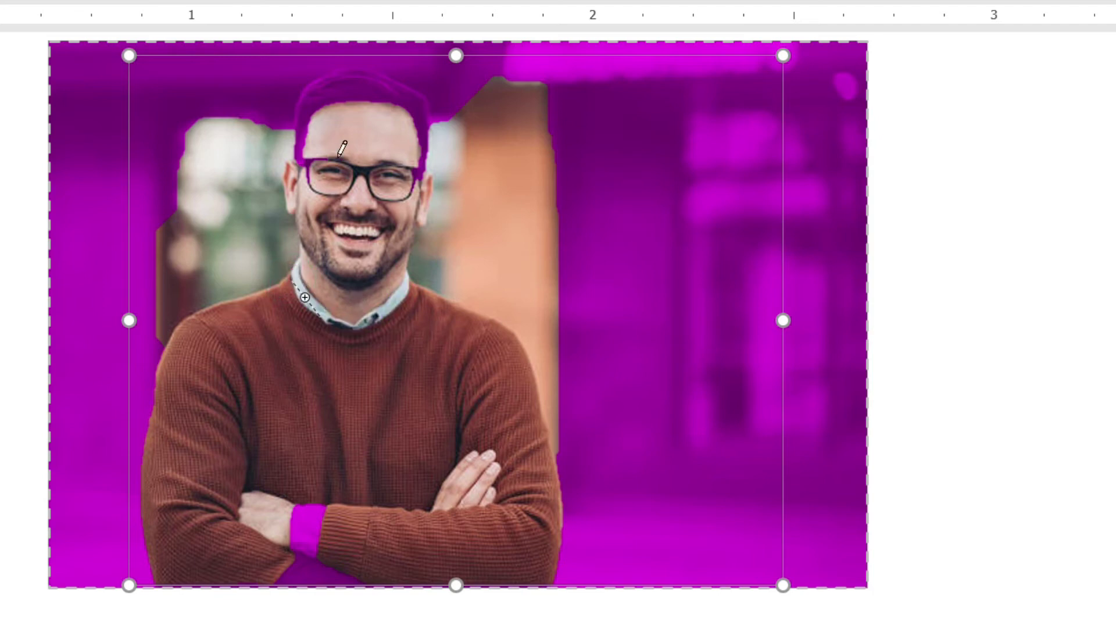
scroll(321, 351, "down", 5)
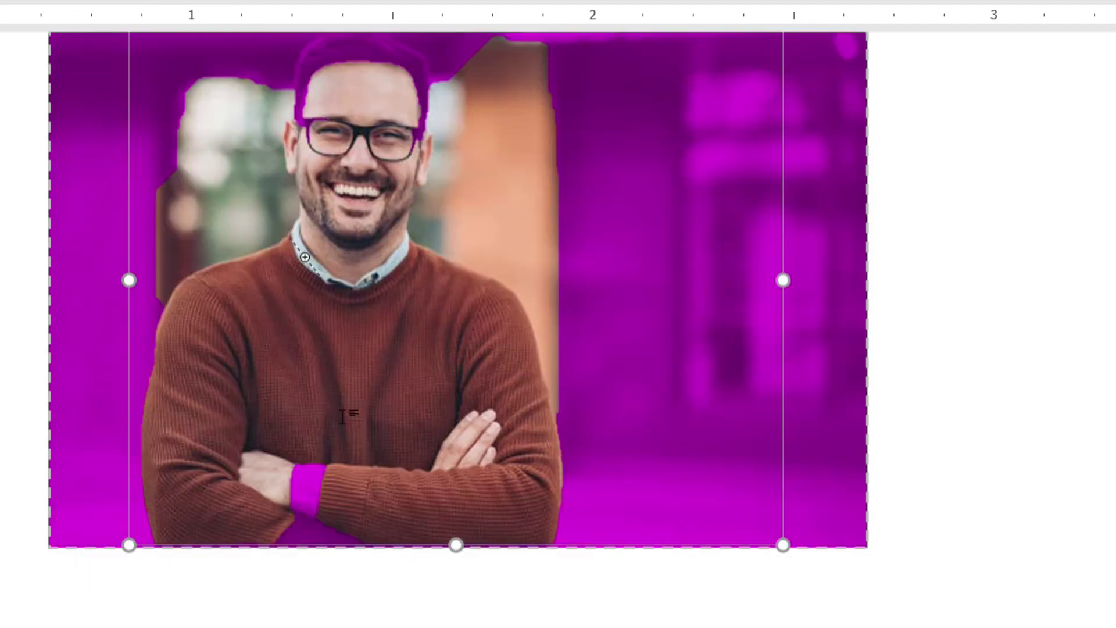
scroll(316, 314, "up", 5)
scroll(326, 308, "down", 3)
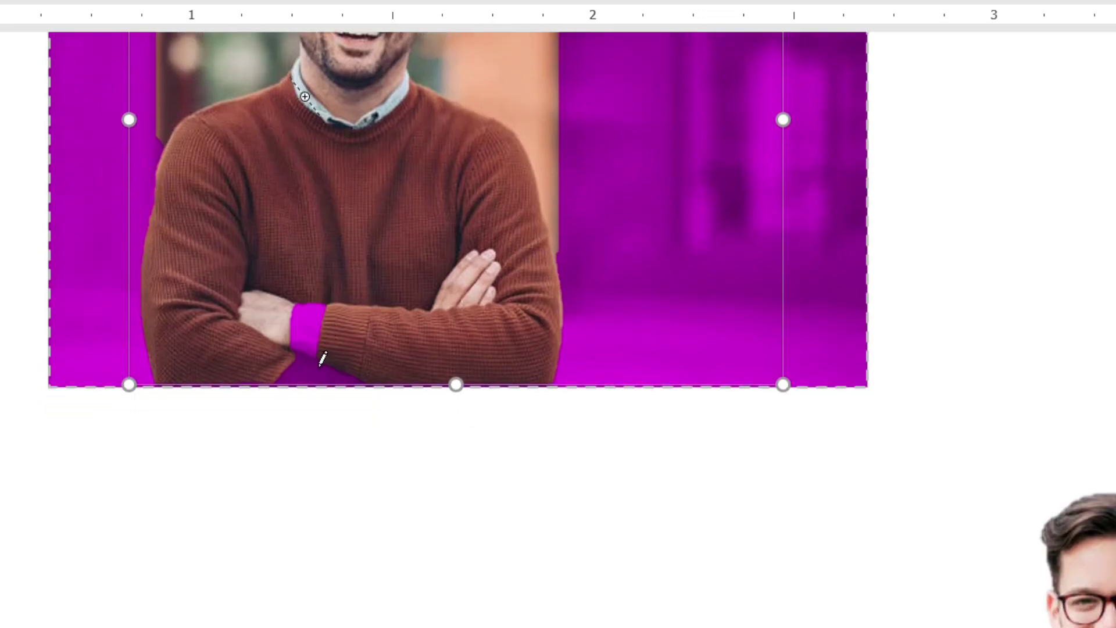
left_click_drag(317, 369, 310, 373)
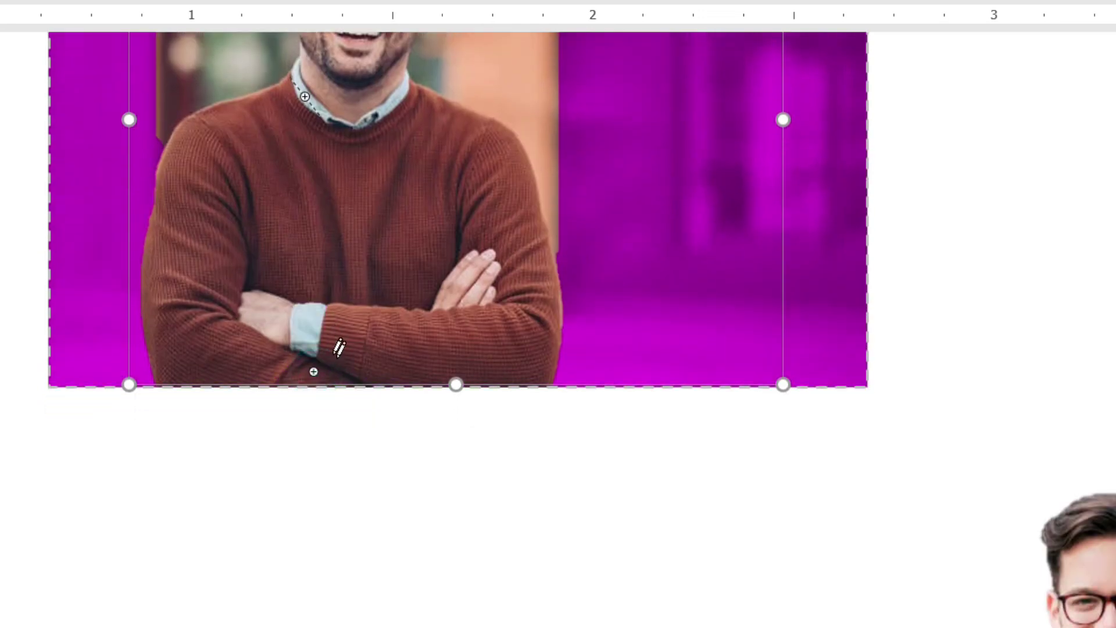
Step: Mark the man's hair, including the crown, as areas to keep
scroll(302, 334, "up", 3)
scroll(302, 334, "up", 4)
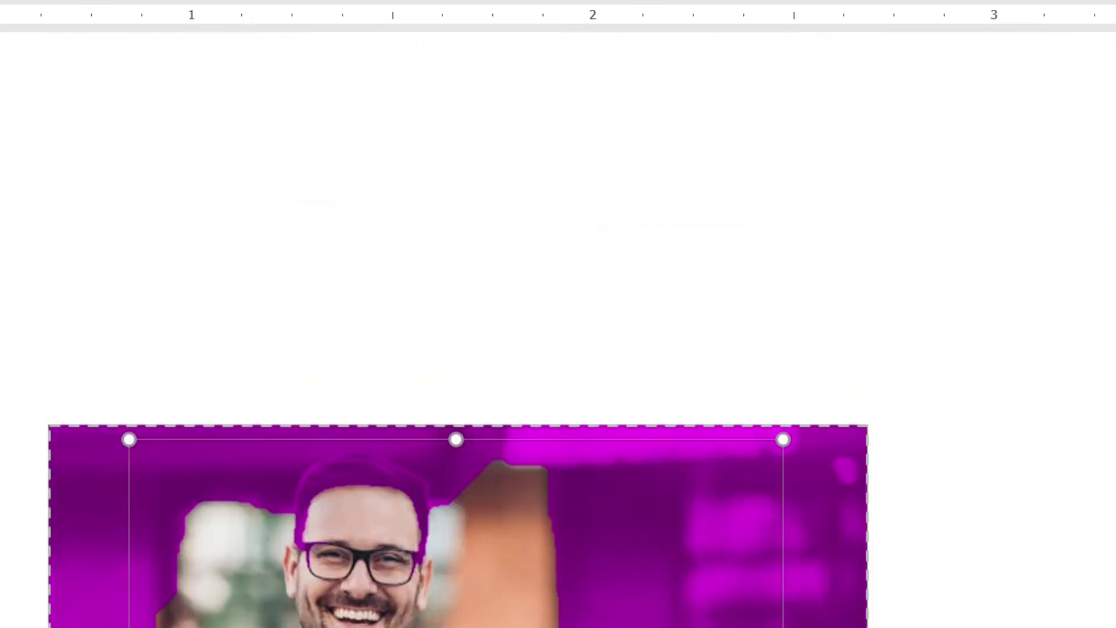
scroll(394, 368, "down", 7)
scroll(361, 241, "up", 3)
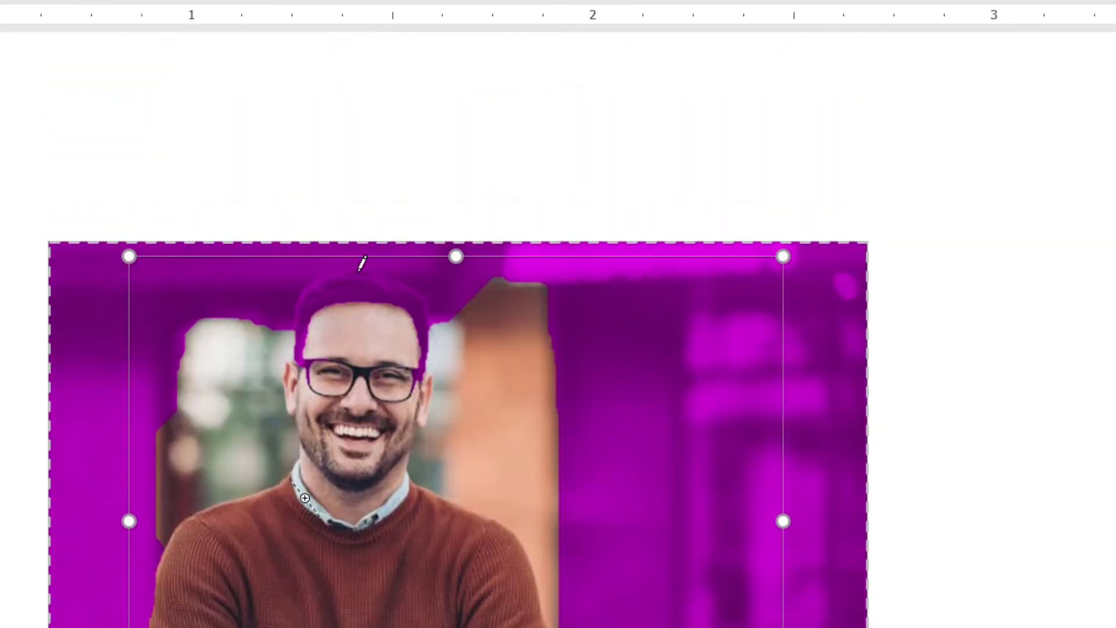
left_click_drag(371, 284, 404, 301)
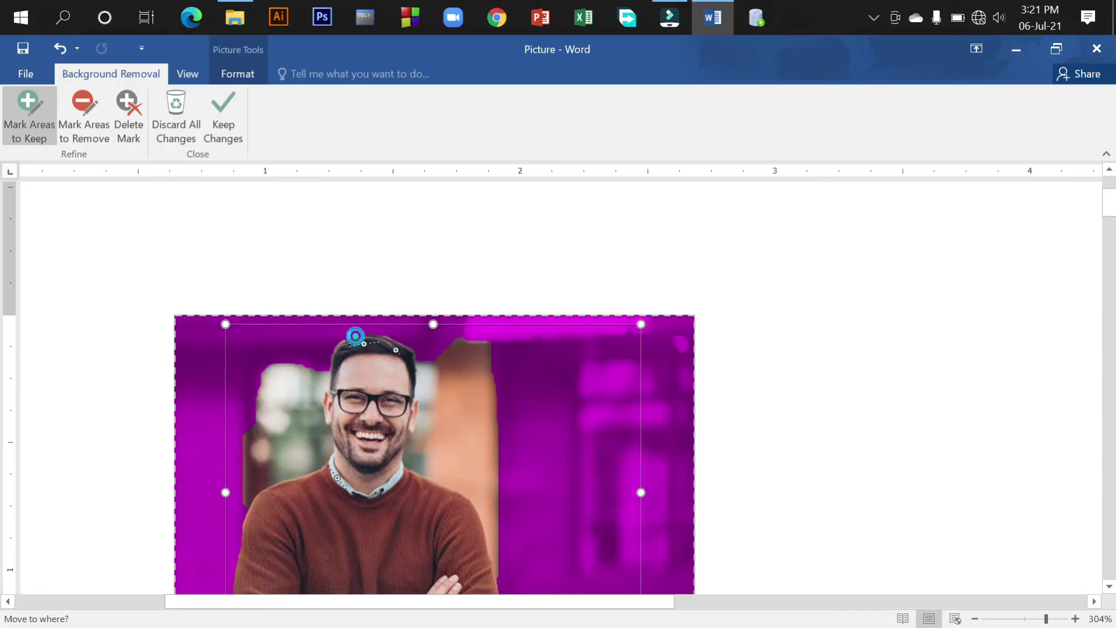
left_click_drag(355, 335, 375, 338)
scroll(365, 339, "up", 6, "ctrl")
scroll(365, 340, "down", 3)
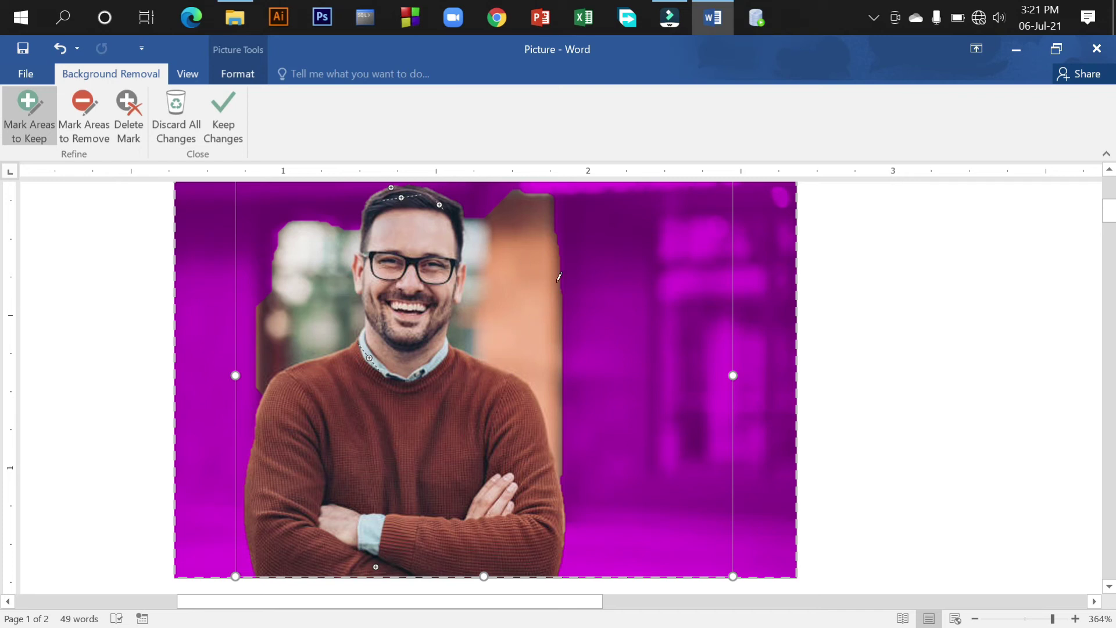
Step: Mark the background left of the shoulder and beside the head for removal
left_click(88, 104)
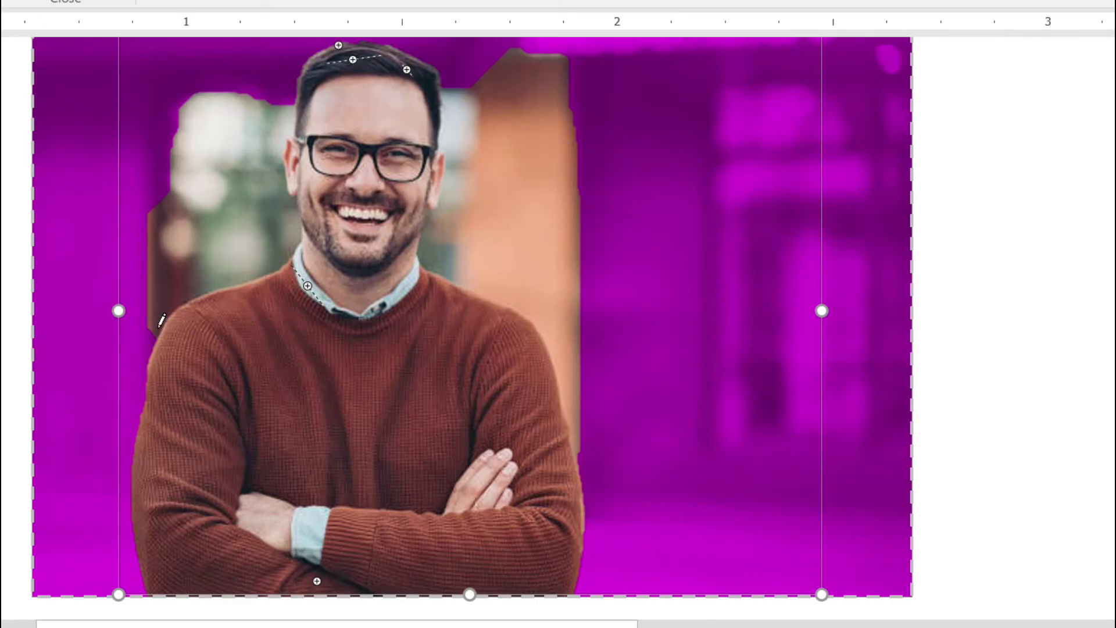
left_click_drag(196, 287, 288, 262)
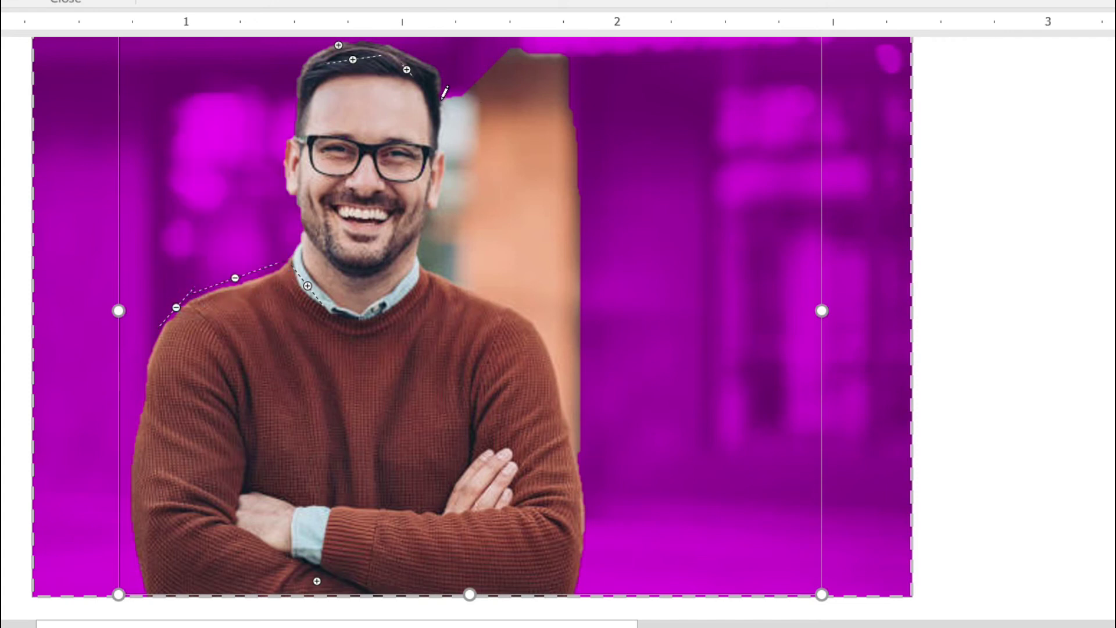
mouse_move(445, 100)
left_mouse_down()
mouse_move(447, 184)
mouse_move(421, 245)
mouse_move(510, 287)
left_mouse_up()
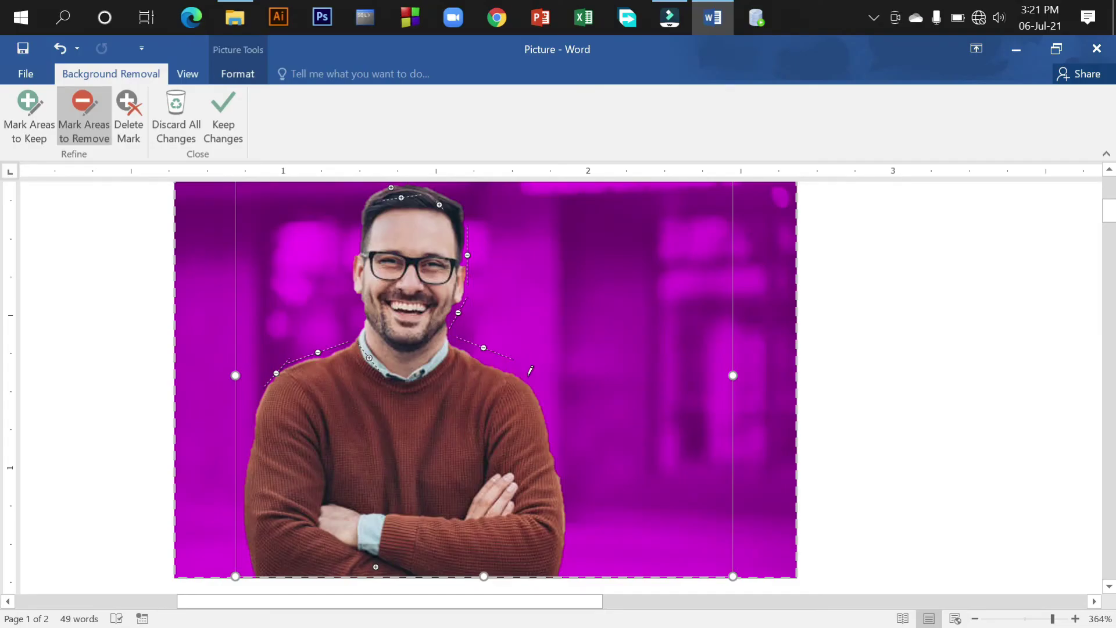
scroll(530, 370, "up", 3)
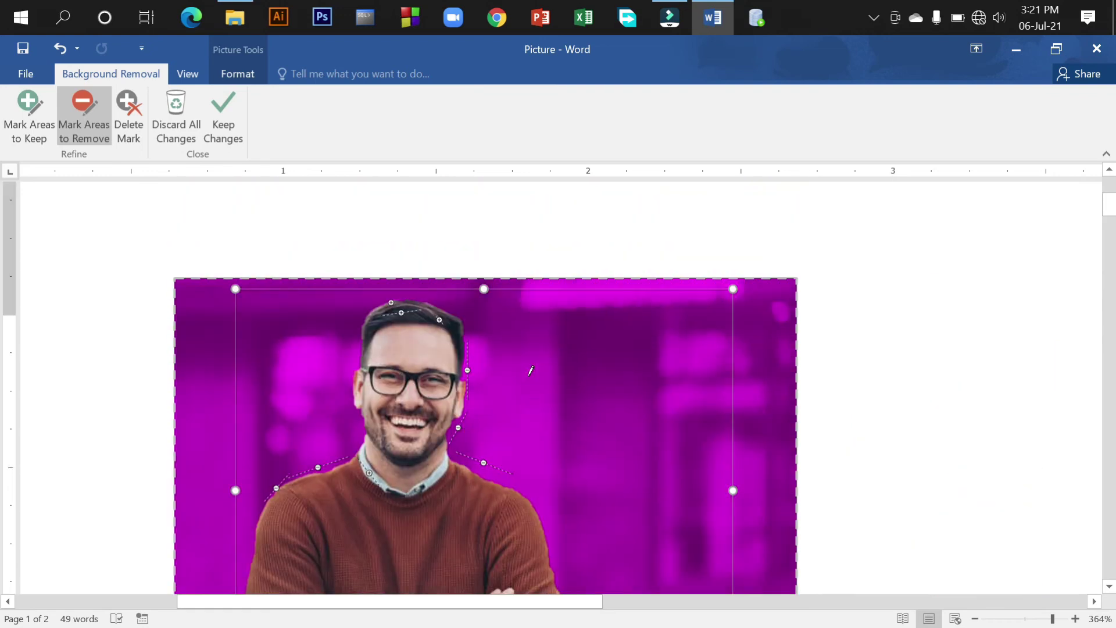
scroll(530, 370, "up", 1)
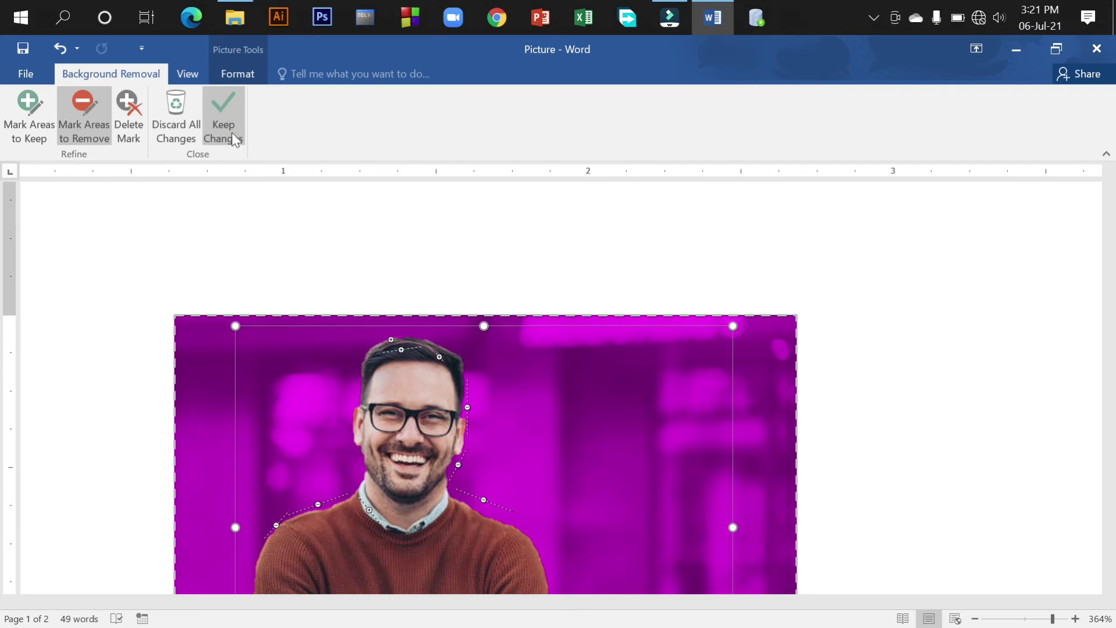
Step: Keep the changes on the brown-sweater photo, then scroll through the document to the other picture
left_click(228, 113)
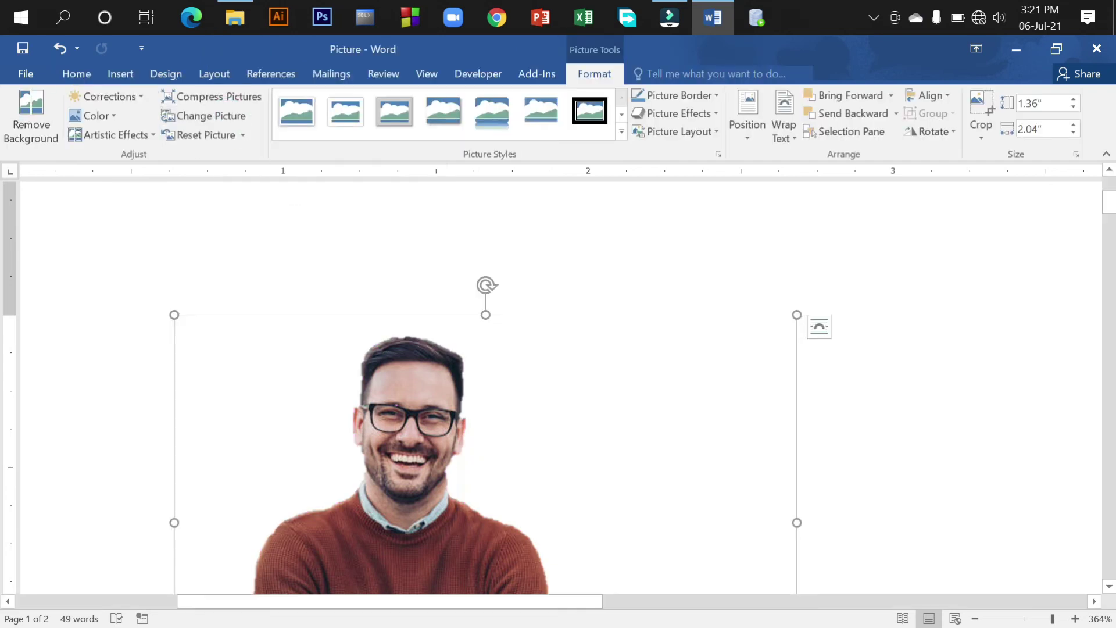
scroll(630, 339, "down", 10)
scroll(632, 359, "up", 6)
scroll(633, 359, "up", 1)
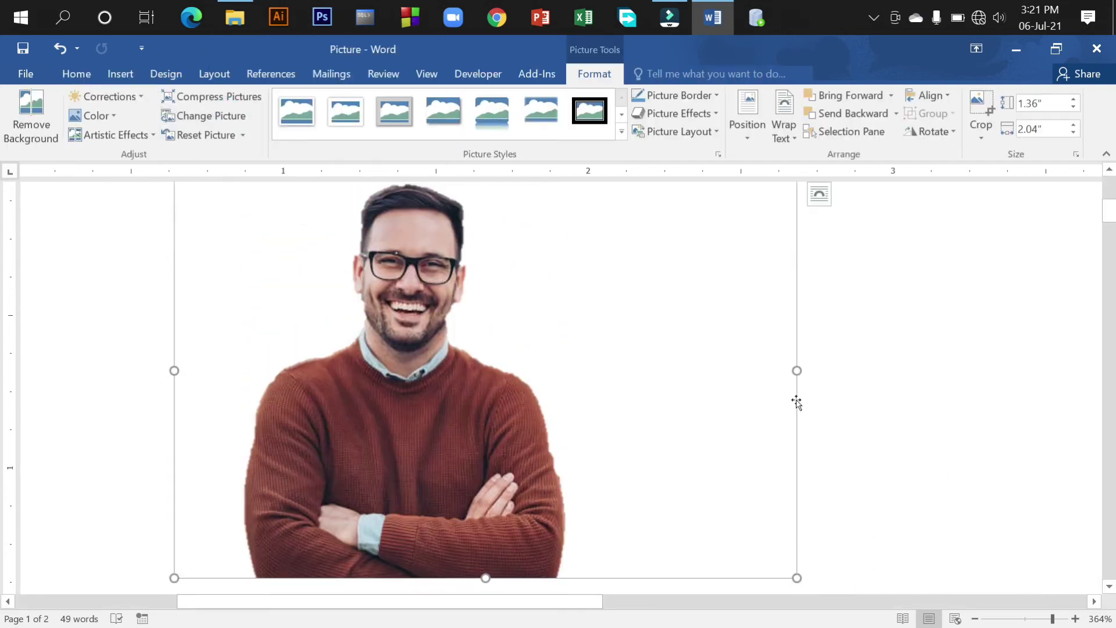
scroll(798, 401, "up", 4)
scroll(795, 399, "down", 4)
scroll(795, 398, "down", 1)
scroll(798, 399, "down", 3)
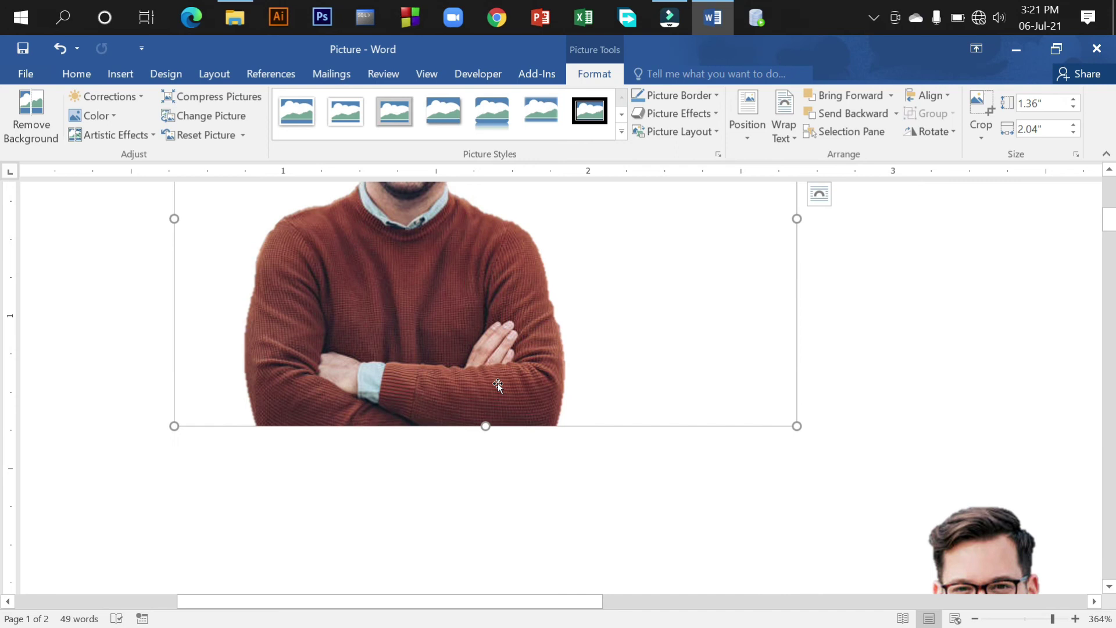
scroll(497, 382, "down", 1, "ctrl")
scroll(497, 382, "up", 1, "ctrl")
scroll(498, 383, "up", 3, "ctrl")
scroll(497, 383, "up", 2, "ctrl")
scroll(498, 382, "up", 3, "ctrl")
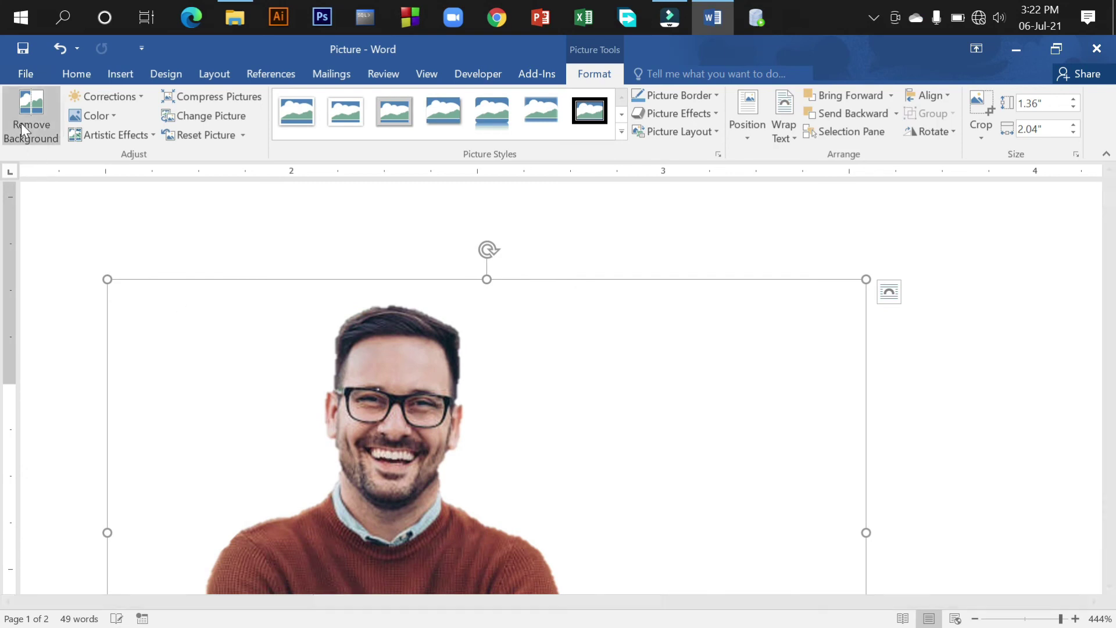
Step: Reopen Remove Background on the brown-sweater photo and pick the Delete Mark tool
left_click(30, 131)
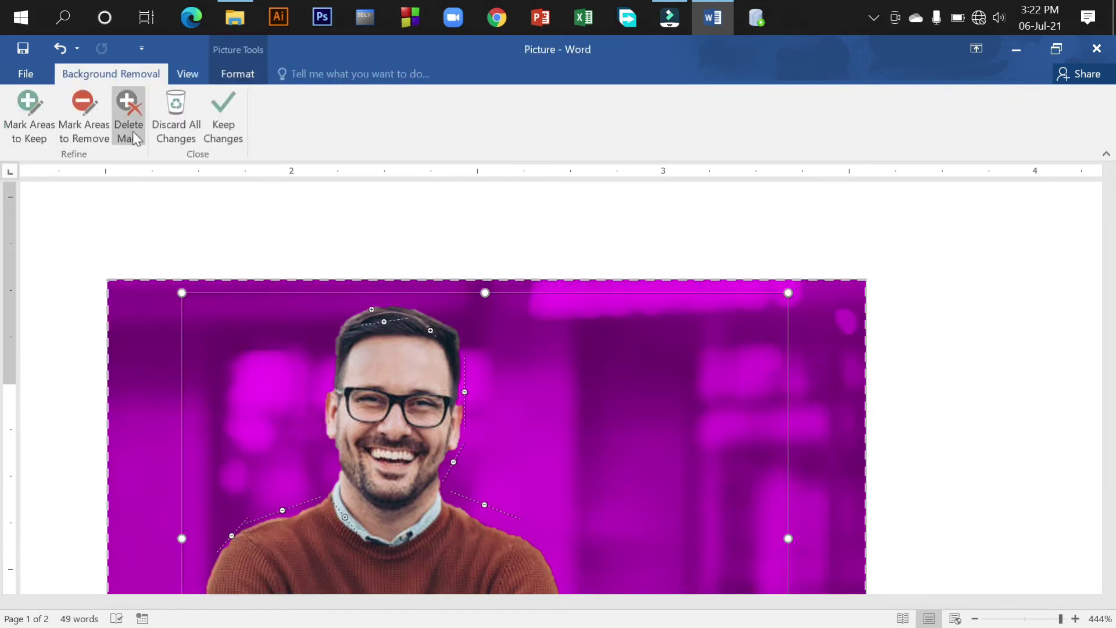
left_click(129, 111)
scroll(418, 331, "down", 5)
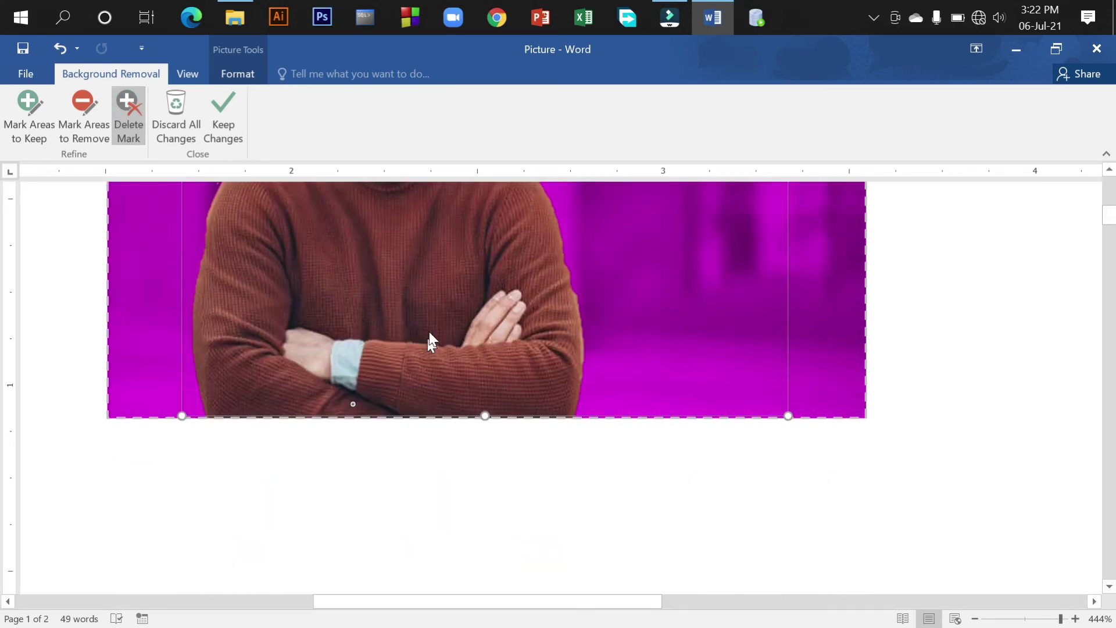
scroll(431, 341, "up", 5)
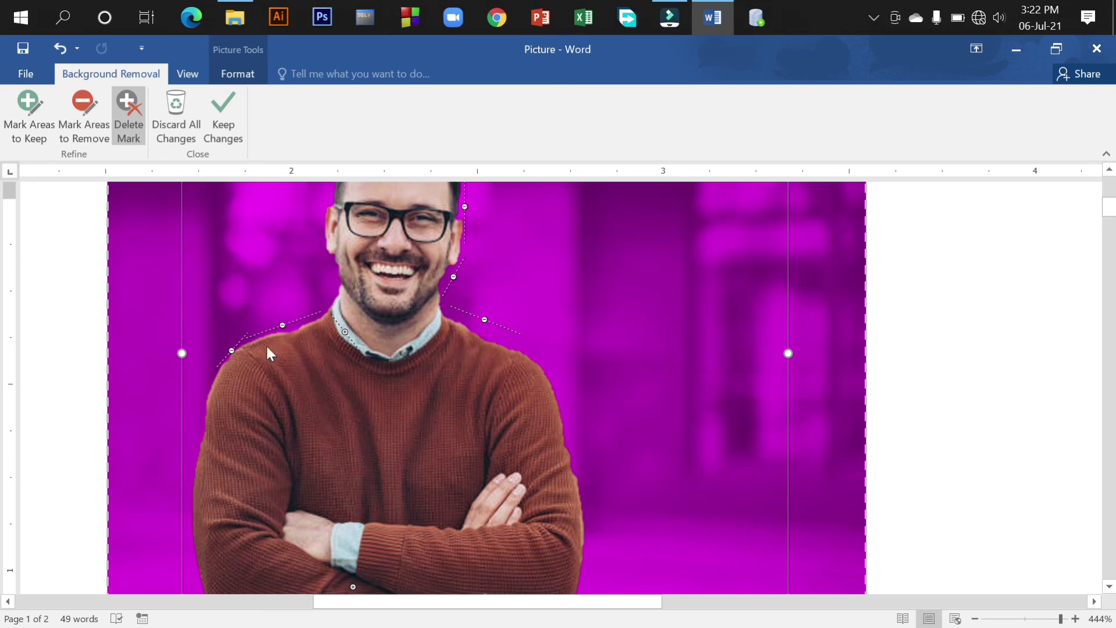
Step: Delete the marks near the left shoulder, beside the face, upper face, right shoulder and hairline
left_click(282, 325)
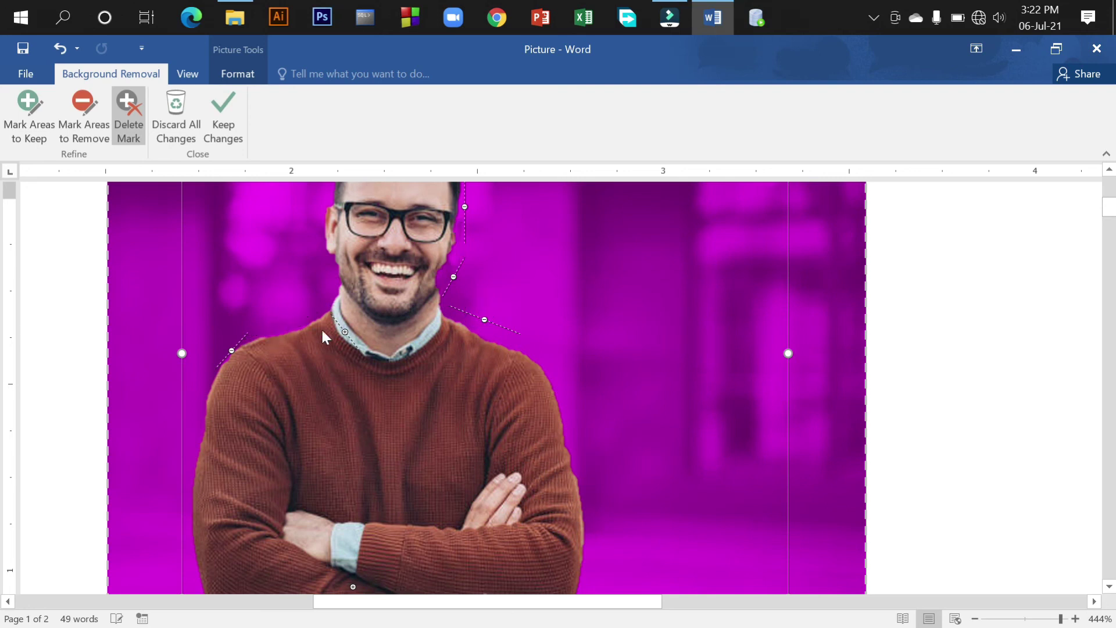
scroll(450, 354, "up", 3)
scroll(450, 355, "up", 1)
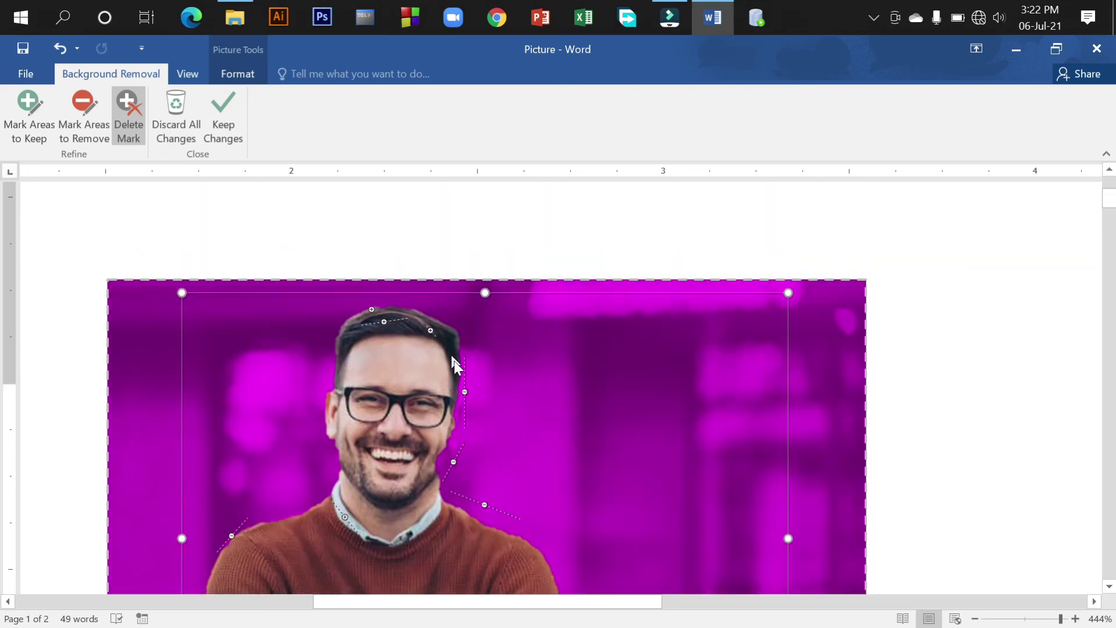
left_click(465, 392)
left_click(452, 462)
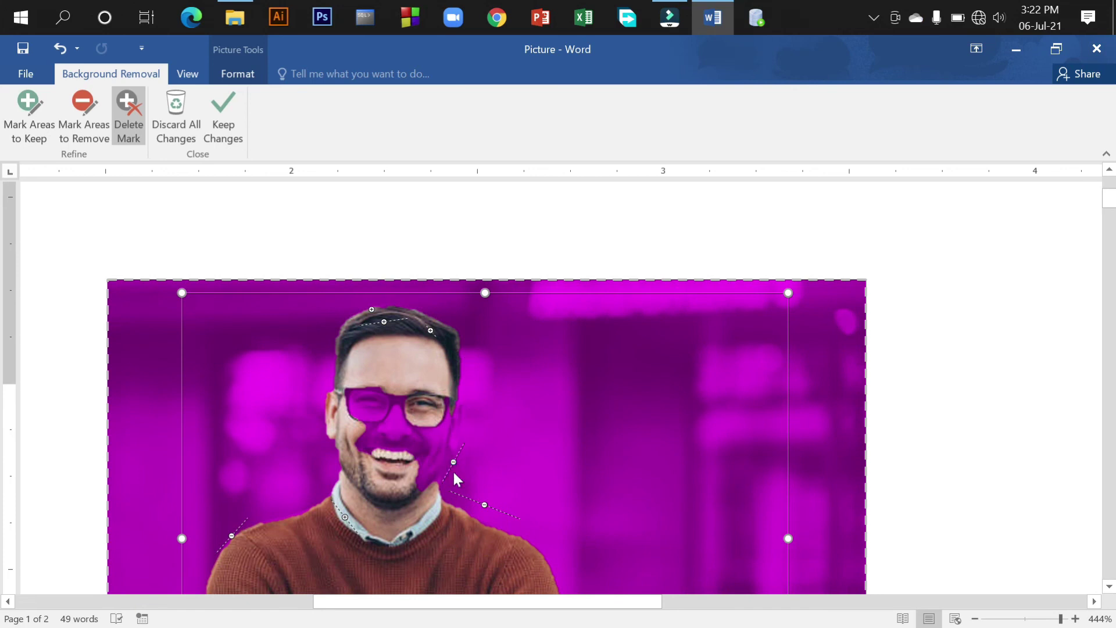
left_click(484, 505)
left_click(429, 329)
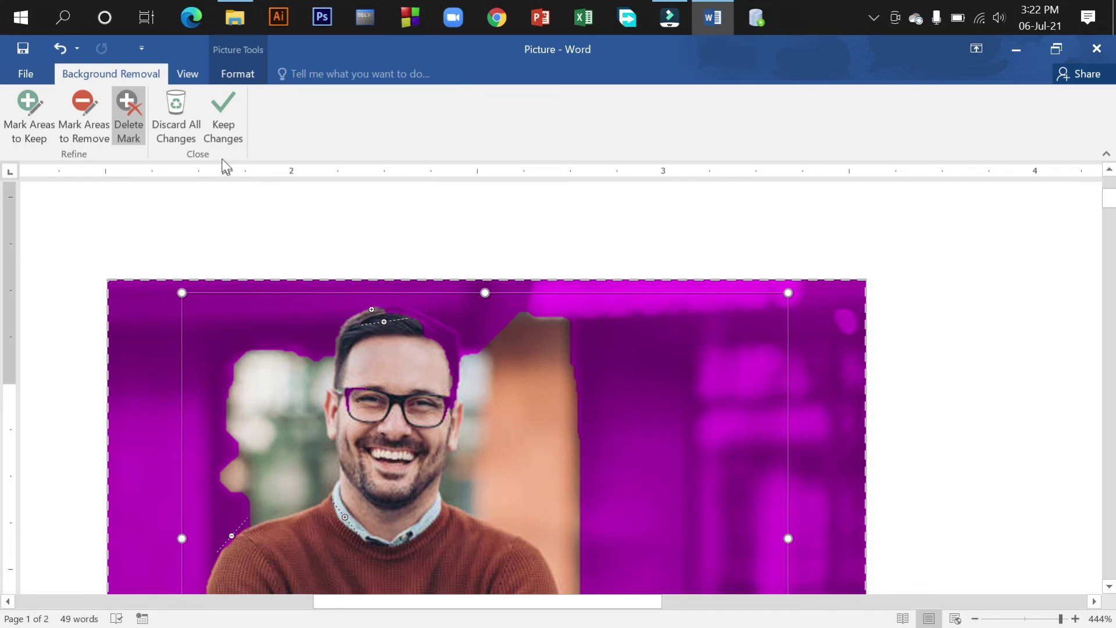
Step: Discard all background removal changes so the brown-sweater photo regains its blurred street background
left_click(180, 111)
scroll(473, 315, "down", 5)
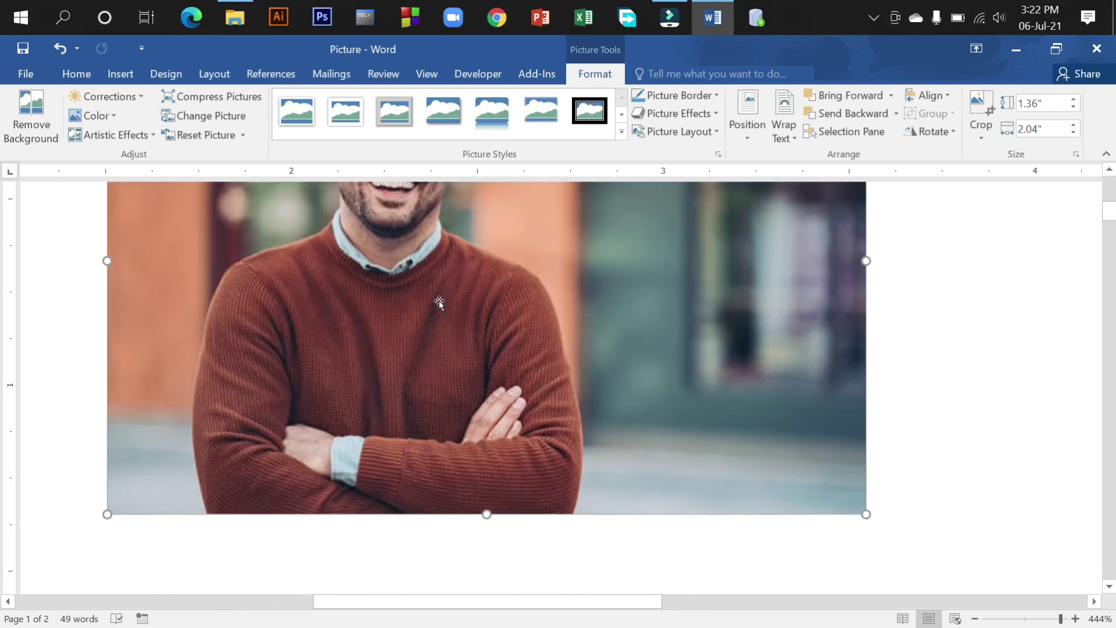
scroll(473, 315, "up", 5)
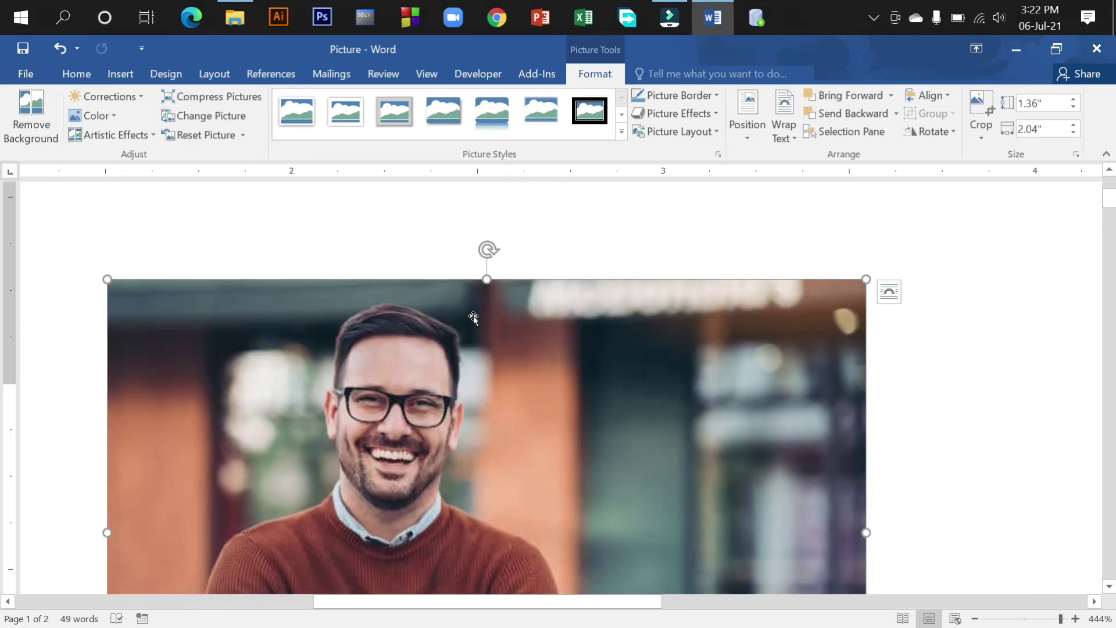
scroll(482, 329, "down", 1, "ctrl")
scroll(483, 329, "down", 4, "ctrl")
scroll(482, 329, "down", 3, "ctrl")
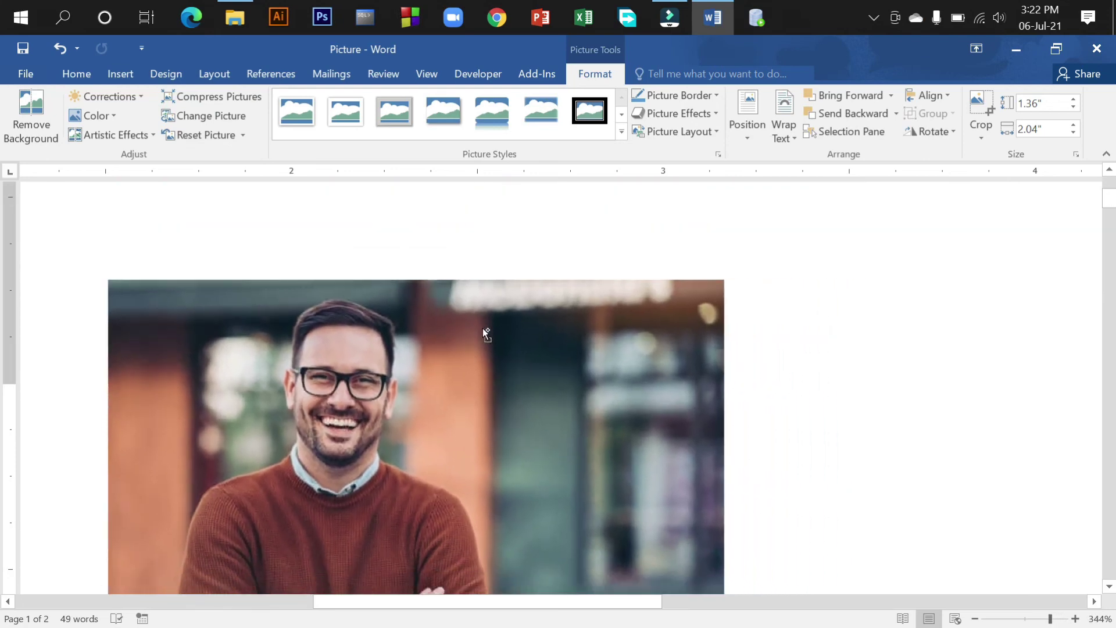
scroll(482, 328, "down", 2, "ctrl")
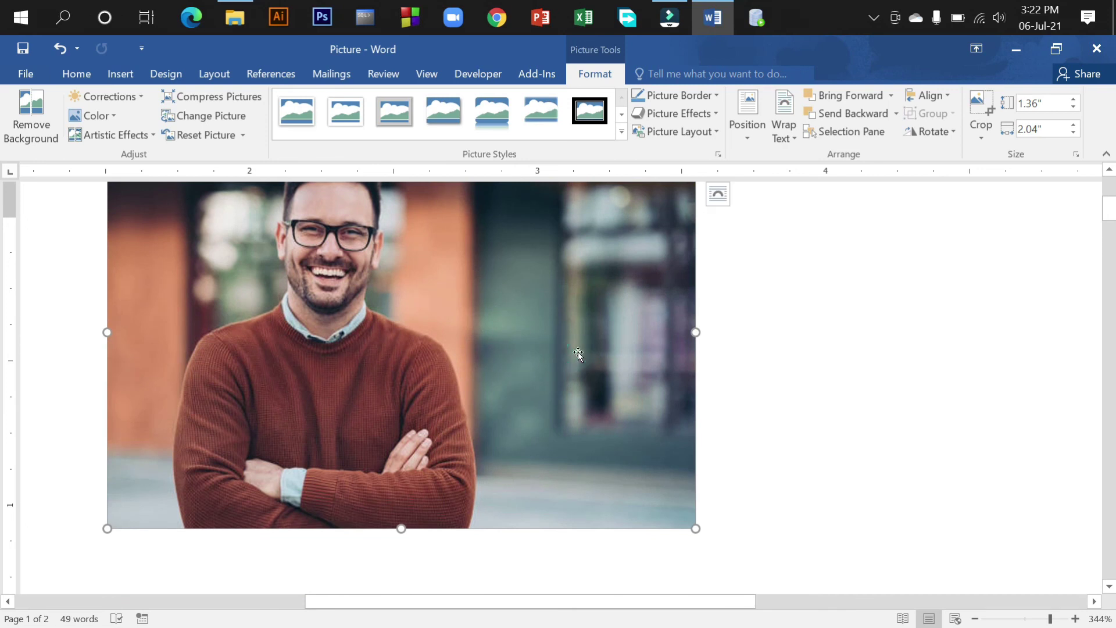